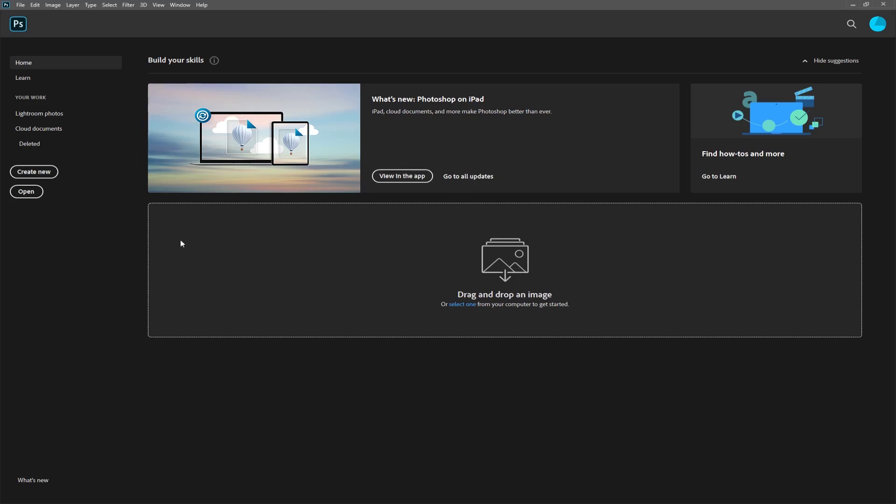
# - Open the egg photo 2019-04-16 16.22.45.jpg and unlock its Background layer
pyautogui.moveTo(0, 326); pyautogui.dragTo(383, 309)
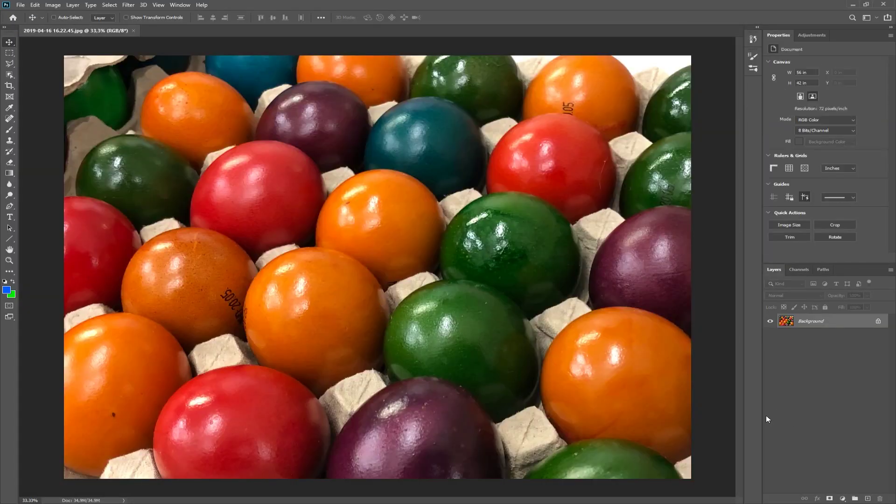
pyautogui.click(880, 322)
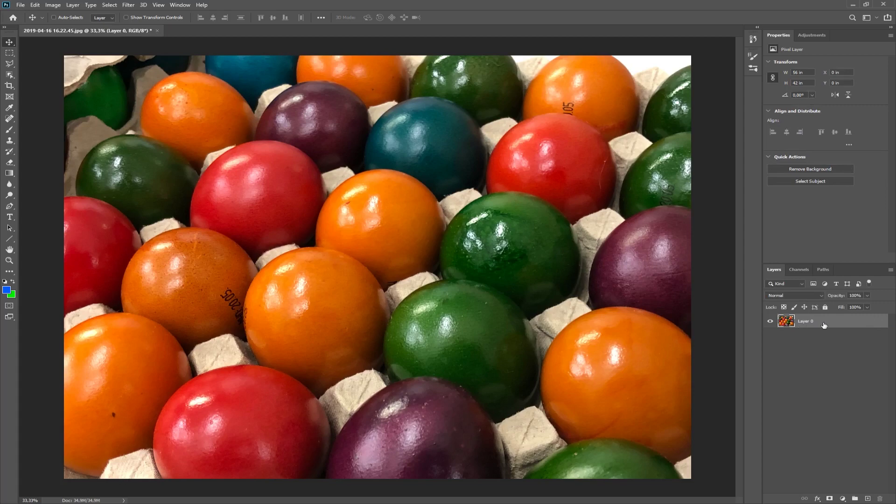
# - Cut the right half of the photo with the Rectangular Marquee tool and paste it as a new layer
pyautogui.click(10, 53)
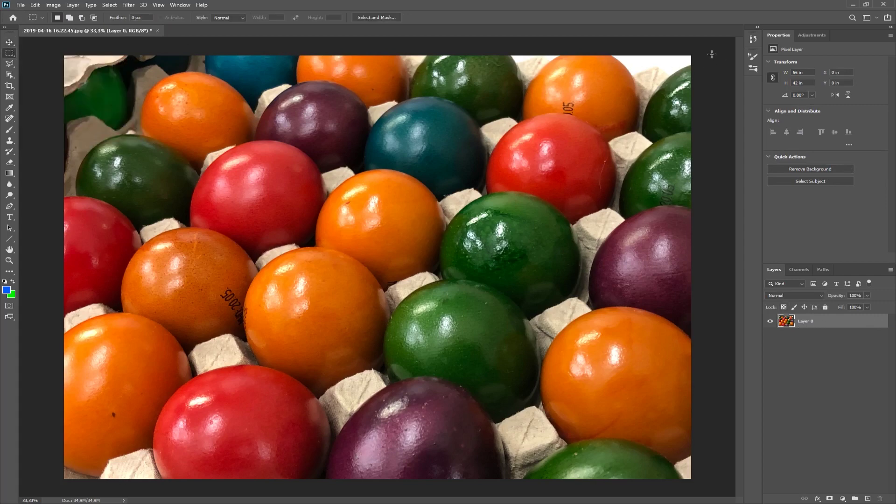
pyautogui.moveTo(706, 47); pyautogui.dragTo(377, 481)
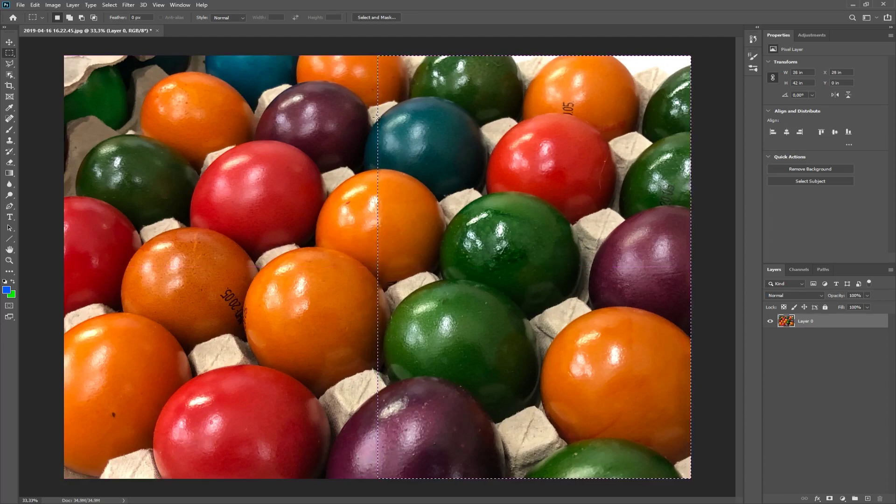
pyautogui.press('Delete')
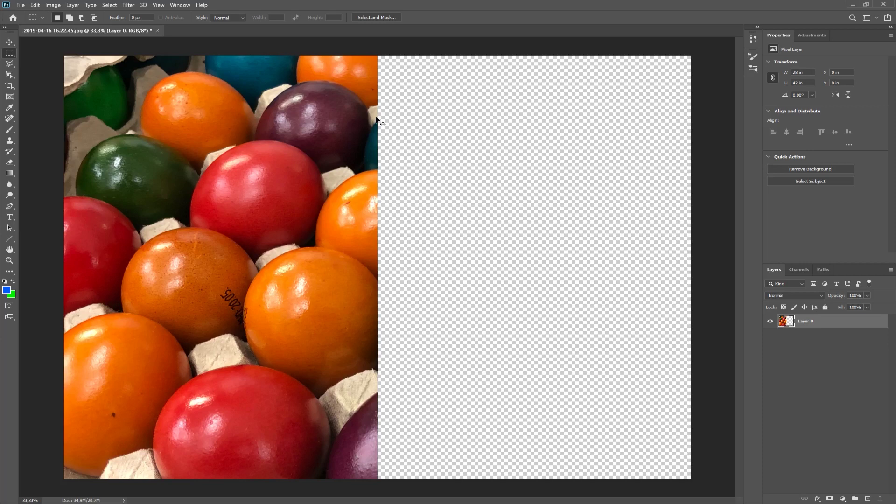
pyautogui.hotkey('ctrl', 'v')
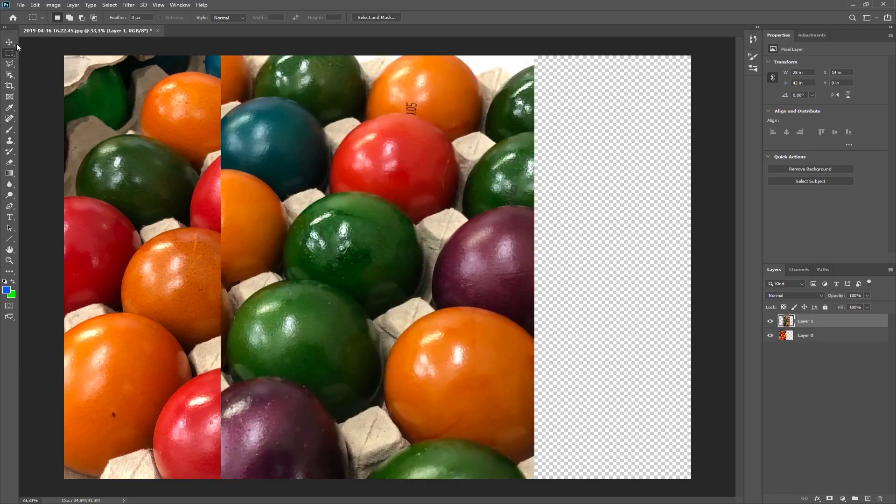
# - Move the pasted half back to its original place in the image and check it by toggling the visibility of Layer 1
pyautogui.press('v')
pyautogui.moveTo(522, 293); pyautogui.dragTo(649, 279)
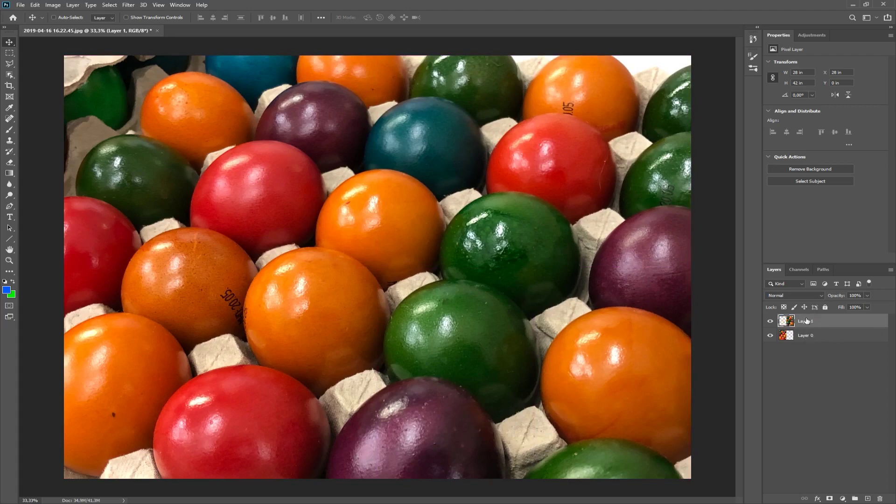
pyautogui.click(769, 321)
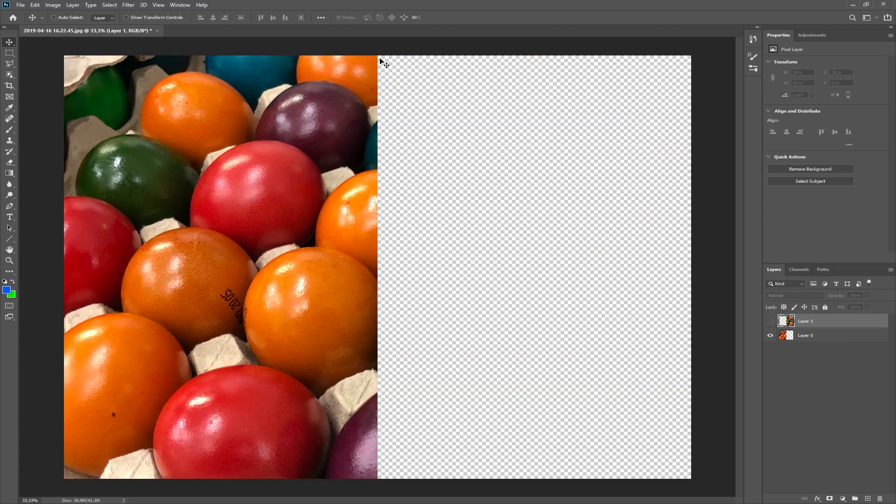
pyautogui.click(769, 321)
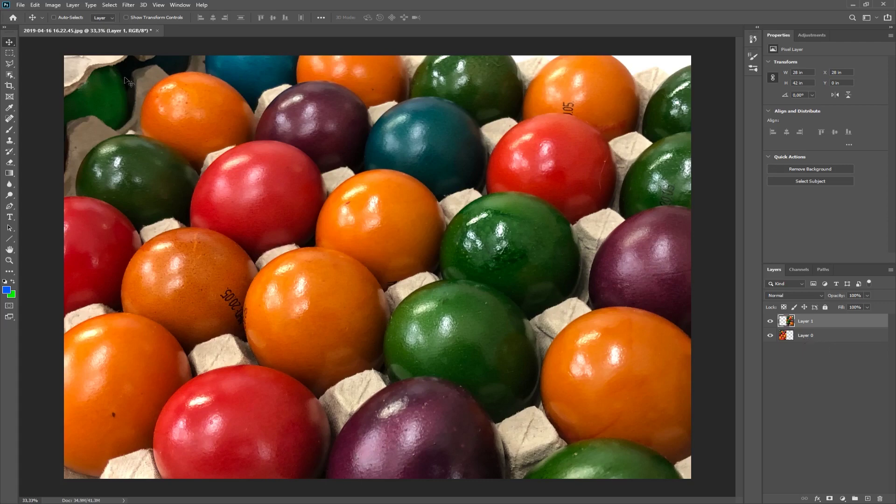
# - Apply an Exposure adjustment of +3.56 directly to the pixels of Layer 1 and undo it
pyautogui.click(53, 5)
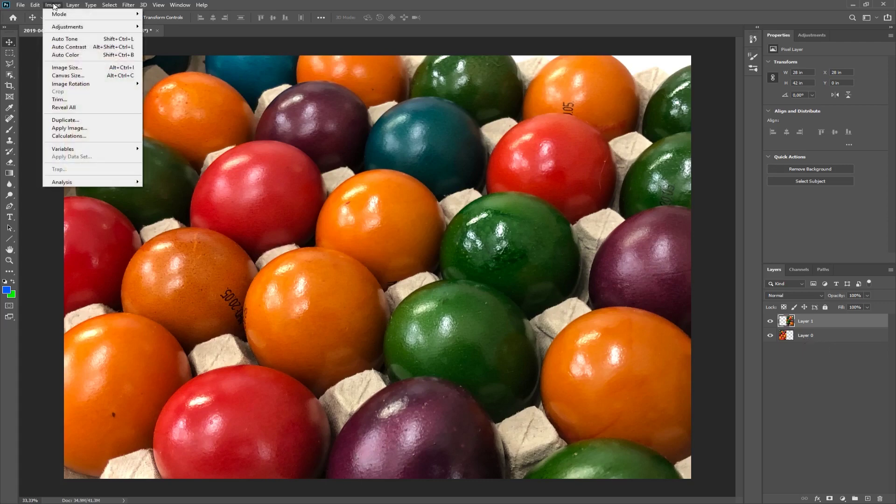
pyautogui.moveTo(61, 27)
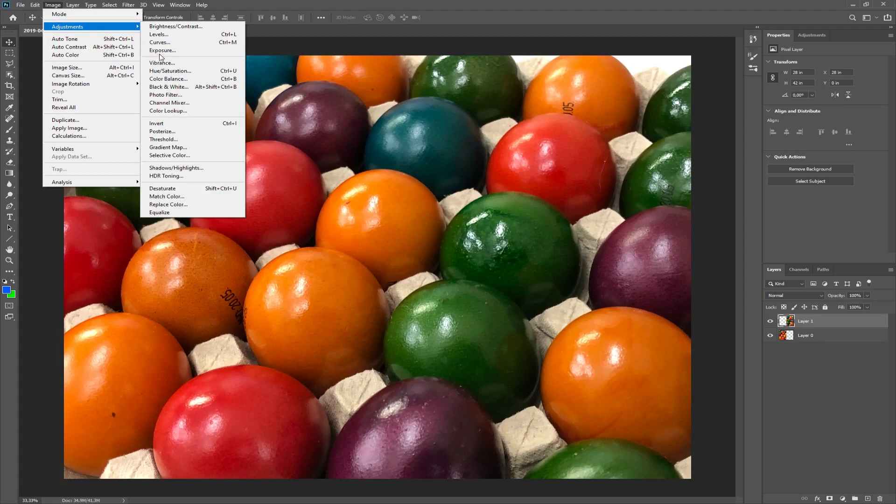
pyautogui.click(163, 50)
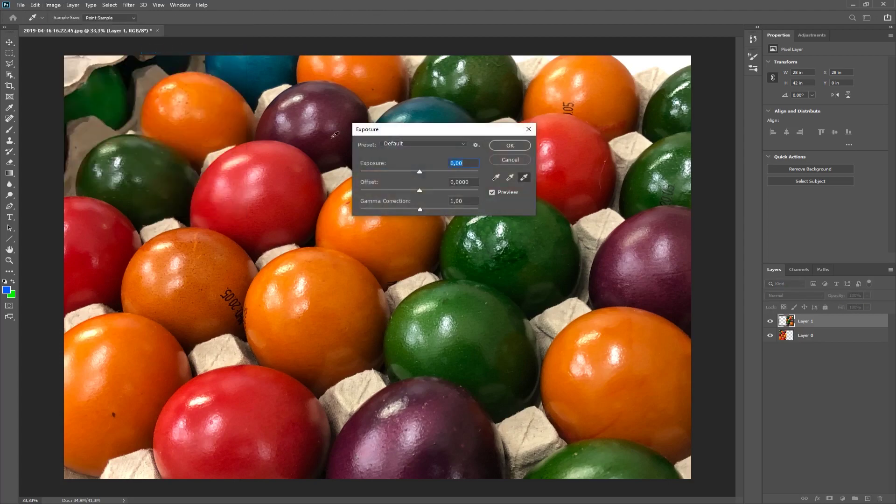
pyautogui.moveTo(420, 172); pyautogui.dragTo(451, 178)
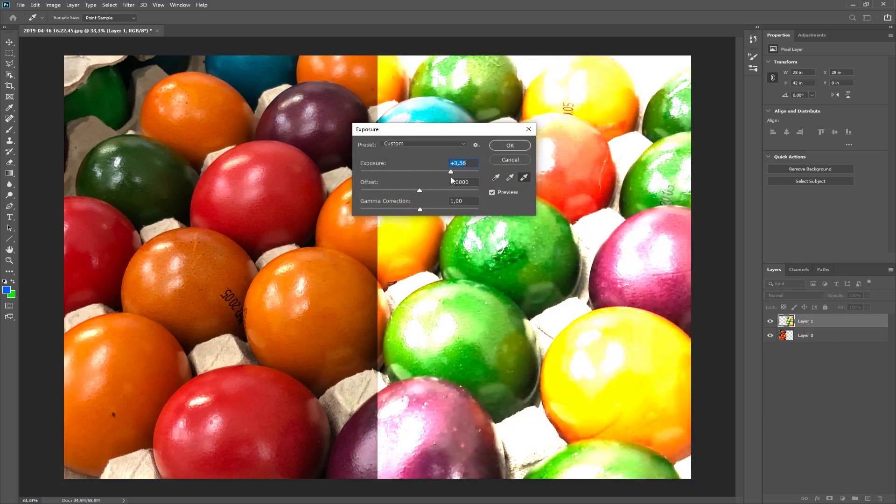
pyautogui.click(512, 145)
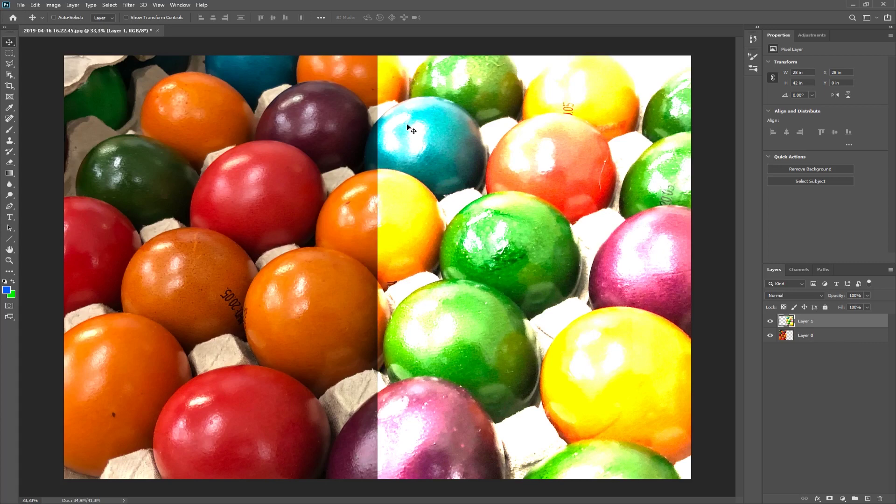
pyautogui.click(35, 6)
pyautogui.click(40, 15)
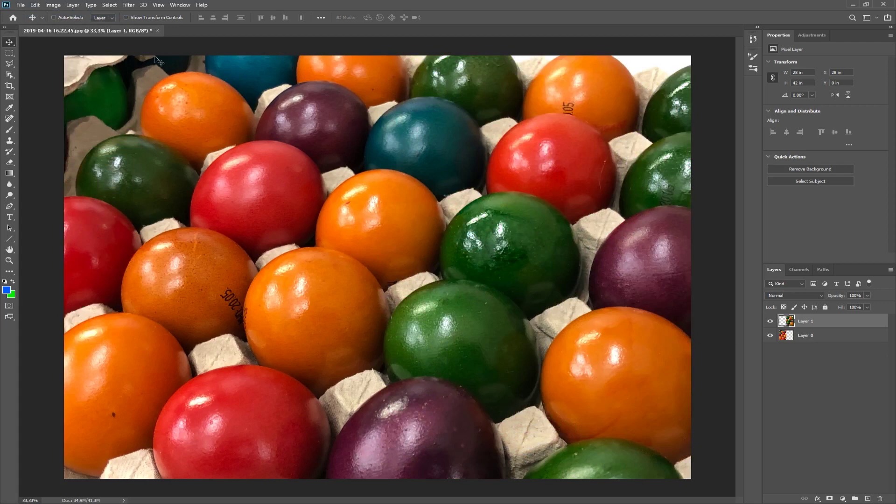
pyautogui.click(59, 8)
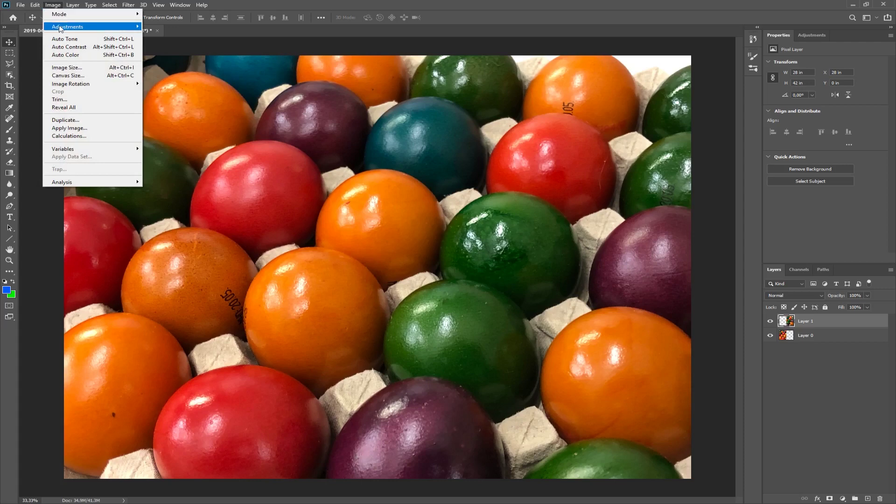
pyautogui.moveTo(59, 27)
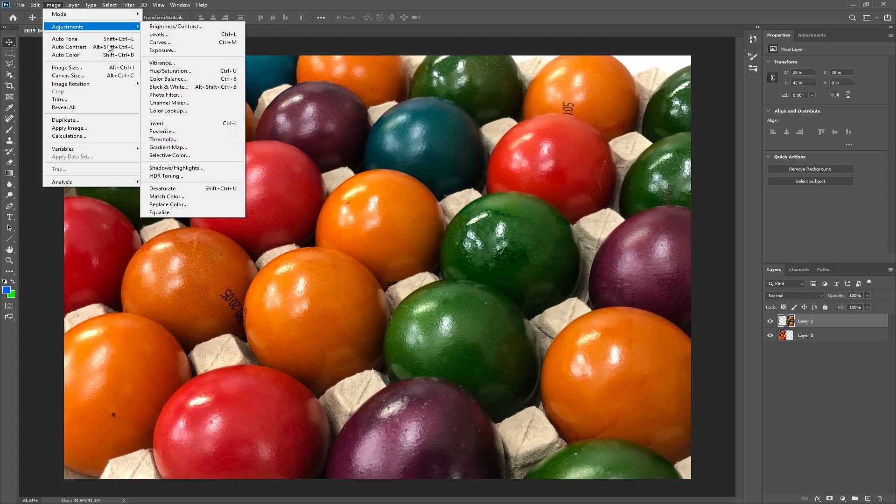
pyautogui.click(56, 5)
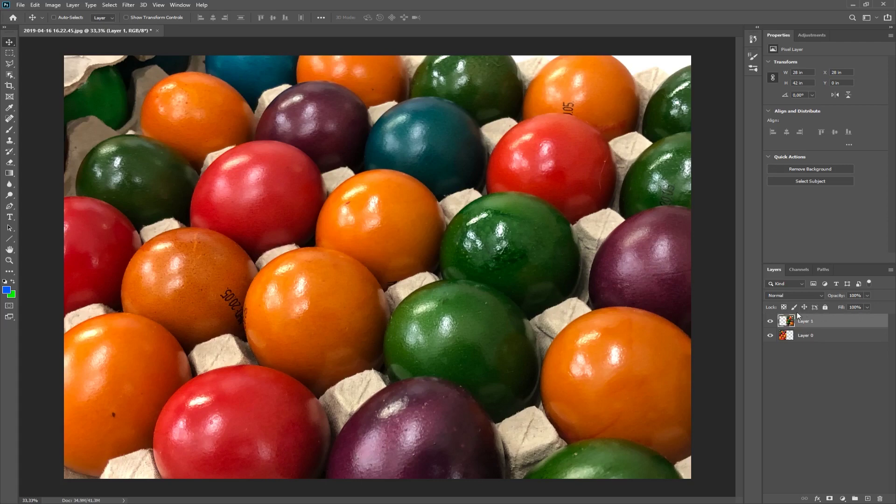
# - Add an Exposure adjustment layer above Layer 1 and set its exposure to +3.89
pyautogui.click(842, 499)
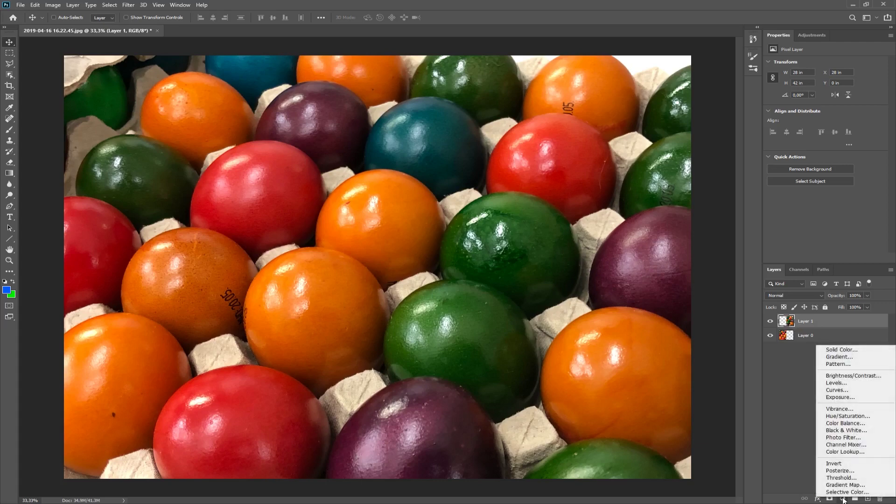
pyautogui.click(851, 398)
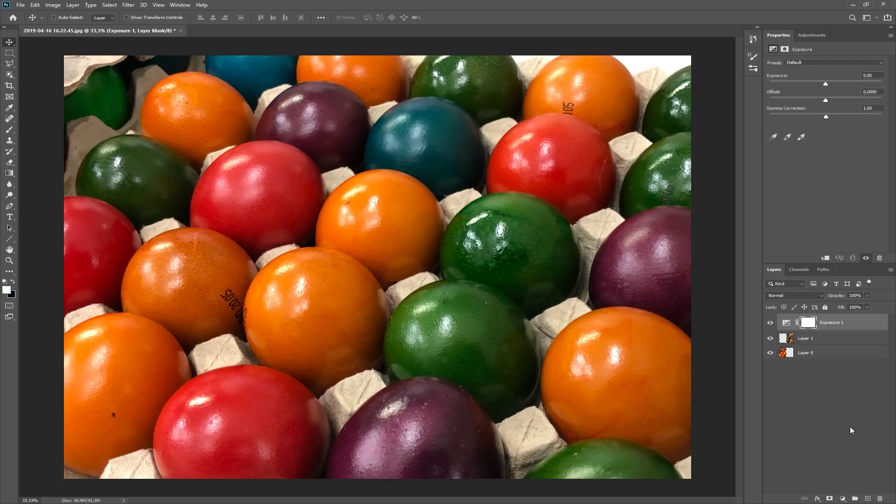
pyautogui.click(846, 326)
pyautogui.moveTo(825, 83); pyautogui.dragTo(858, 84)
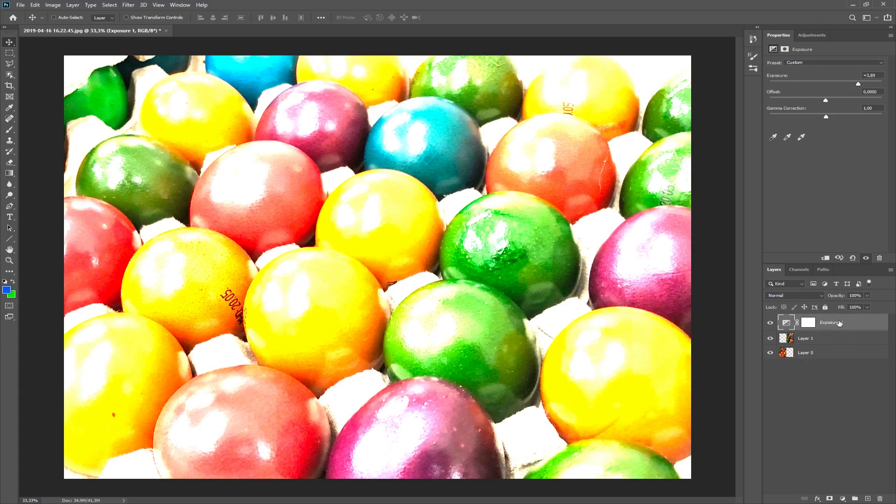
# - Move the Exposure 1 adjustment layer below Layer 1 and return it to the top of the layer stack
pyautogui.hotkey('ctrl', '[')
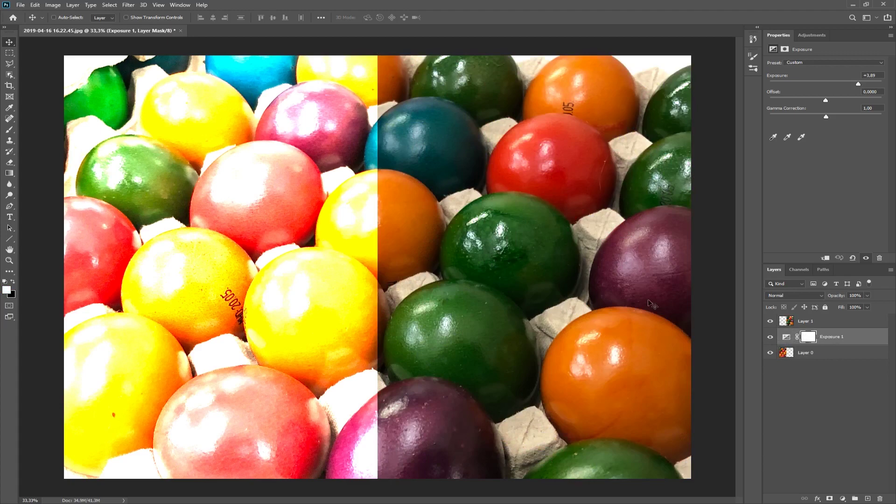
pyautogui.moveTo(834, 337); pyautogui.dragTo(834, 321)
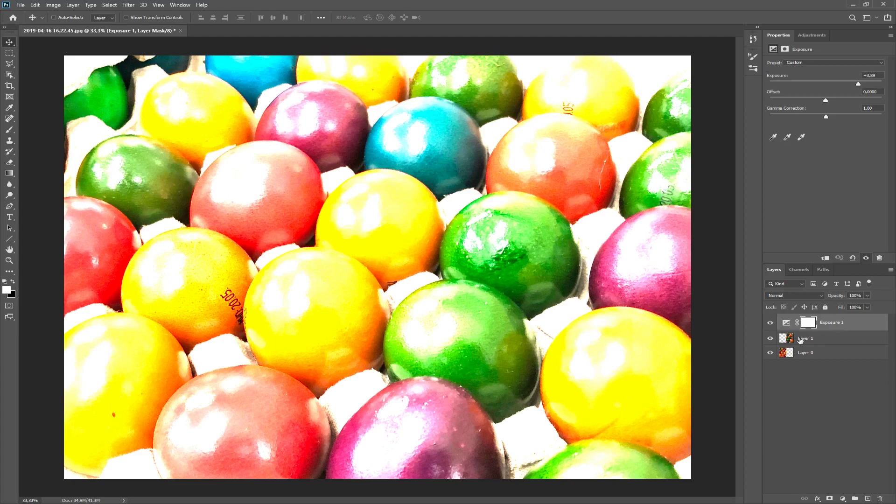
# - Clip the Exposure 1 adjustment to Layer 1 and release it again, repeating the switch to compare both effects
pyautogui.click(825, 258)
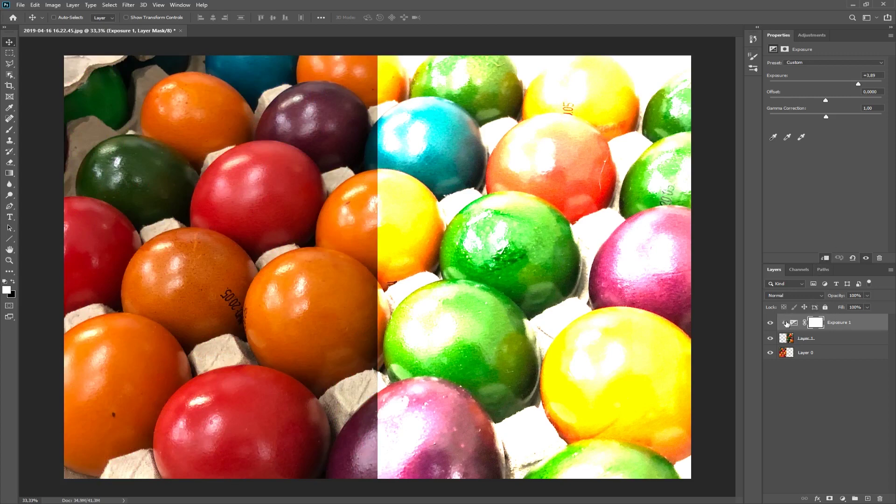
pyautogui.click(824, 258)
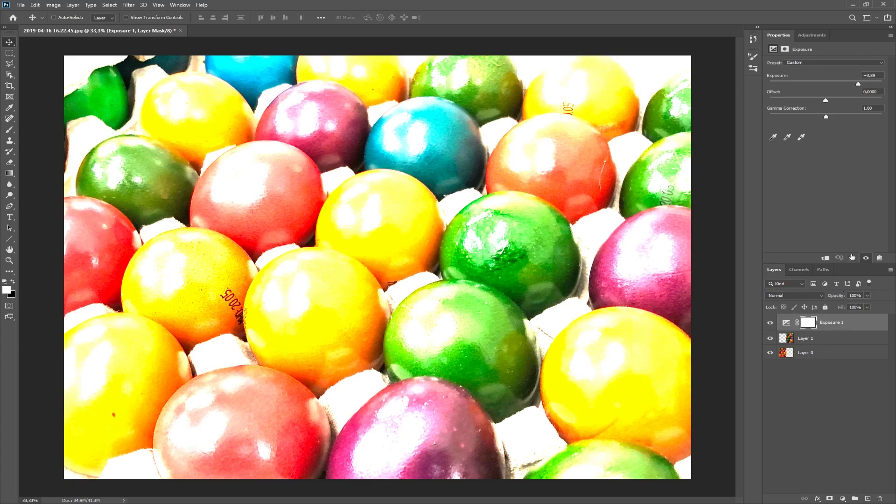
pyautogui.click(824, 259)
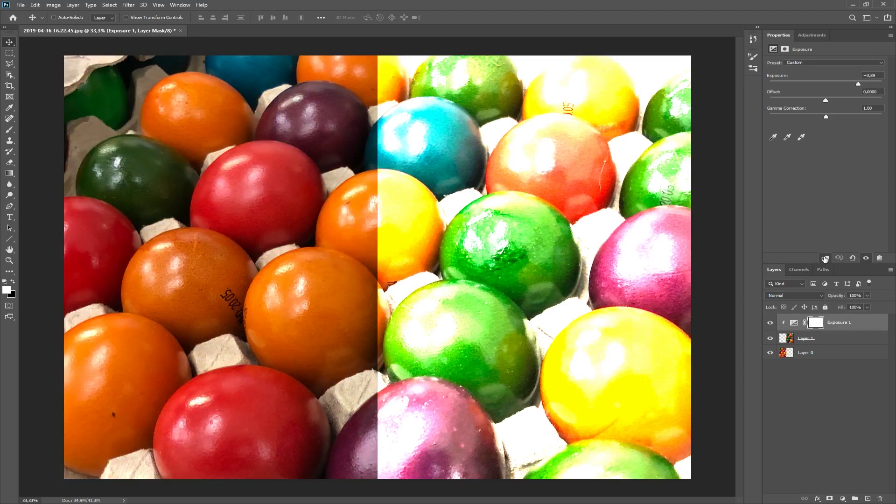
pyautogui.click(825, 259)
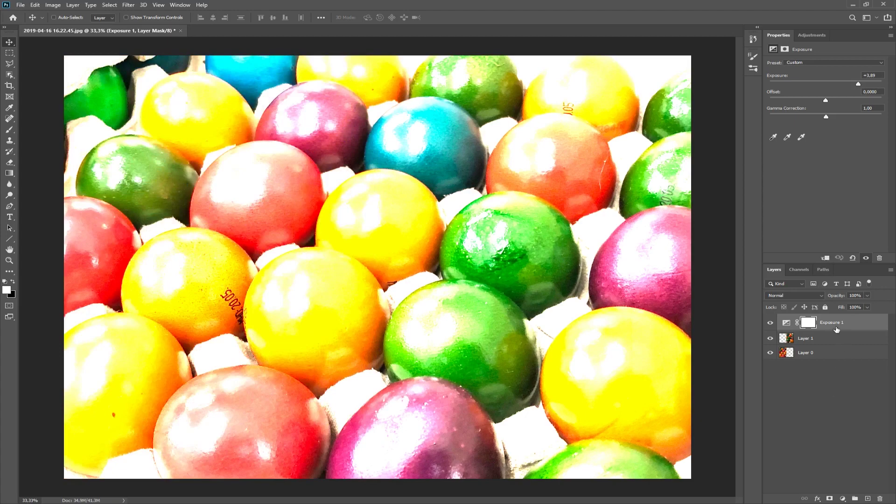
# - Toggle the visibility of the Exposure 1 adjustment layer to compare the photo before and after the adjustment
pyautogui.click(771, 323)
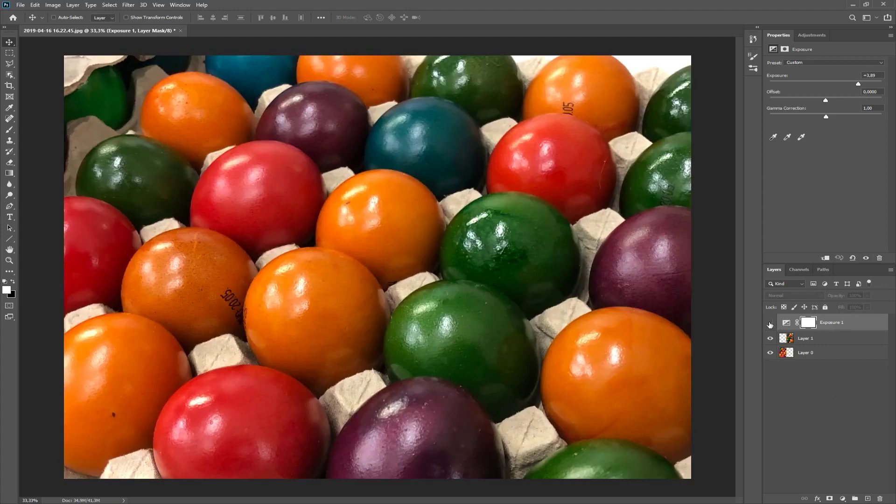
pyautogui.click(770, 323)
pyautogui.click(770, 323)
pyautogui.click(771, 324)
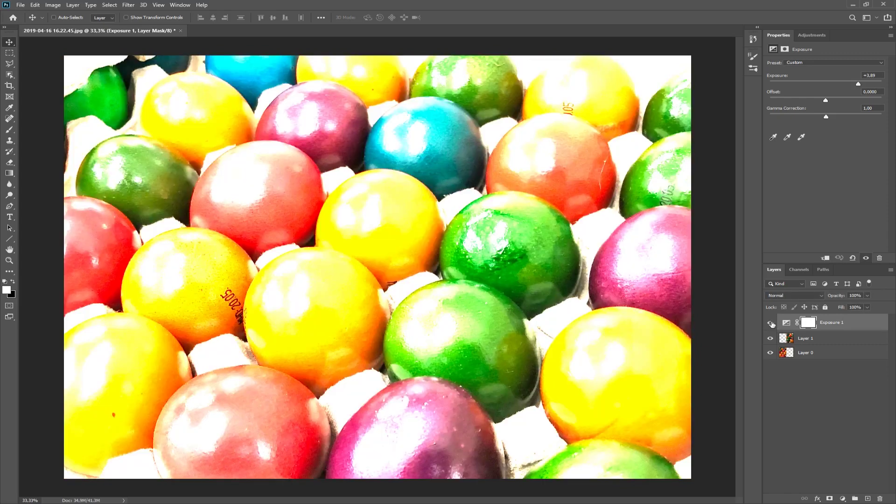
pyautogui.click(771, 323)
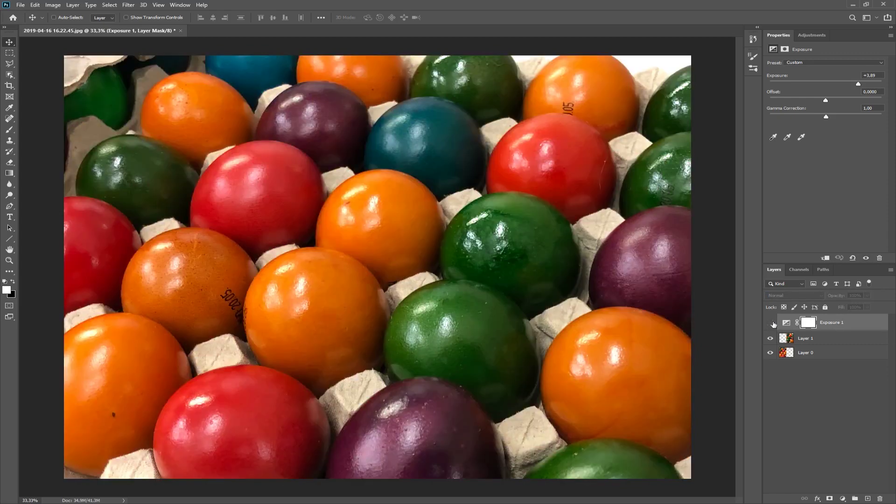
pyautogui.click(770, 323)
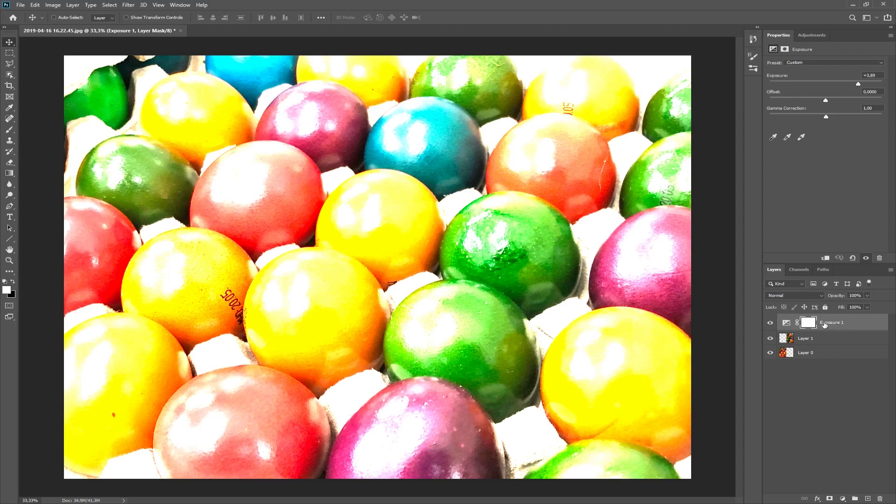
# - Reduce the exposure of the Exposure 1 adjustment layer to +1.39 and hide the layer to compare with the original photo
pyautogui.click(841, 322)
pyautogui.click(177, 5)
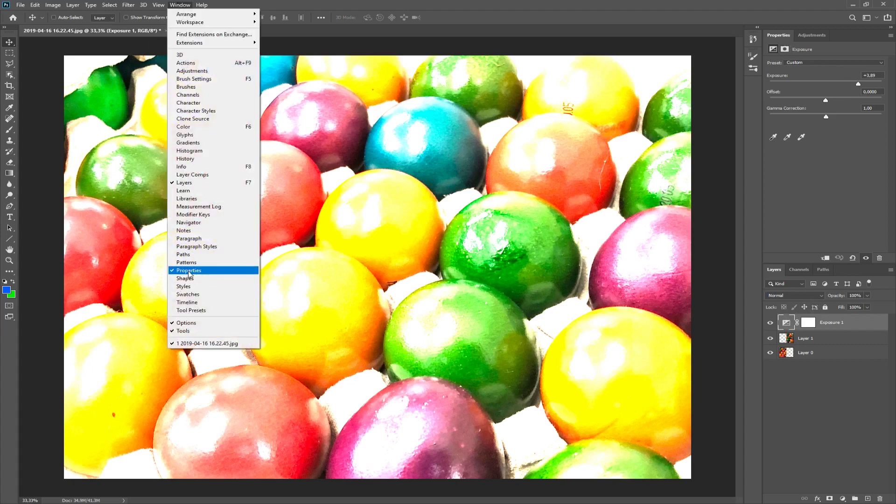
pyautogui.click(182, 4)
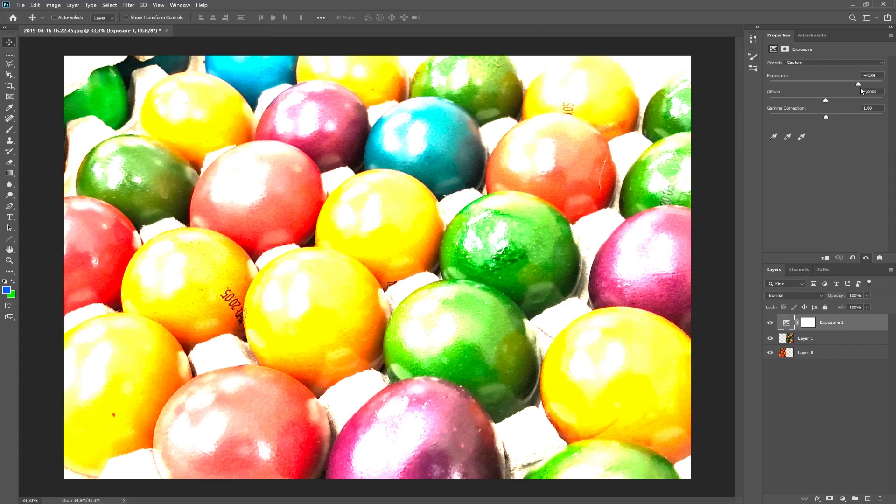
pyautogui.moveTo(858, 84); pyautogui.dragTo(838, 83)
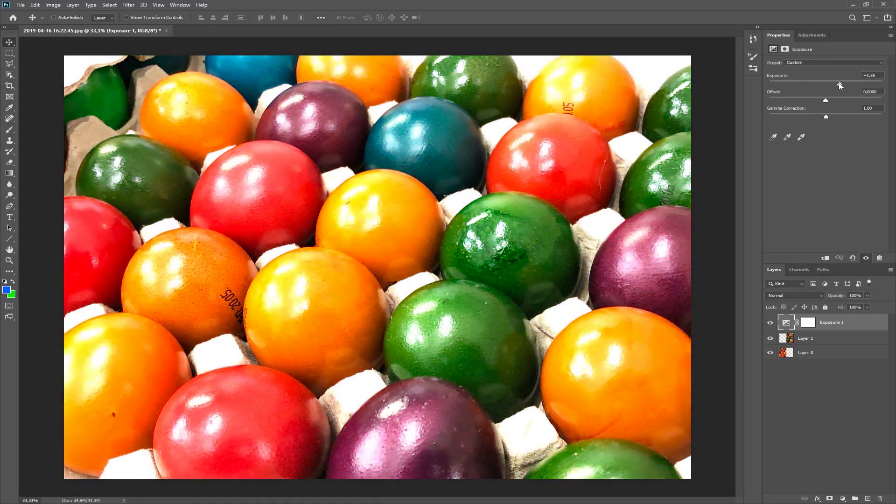
pyautogui.click(771, 323)
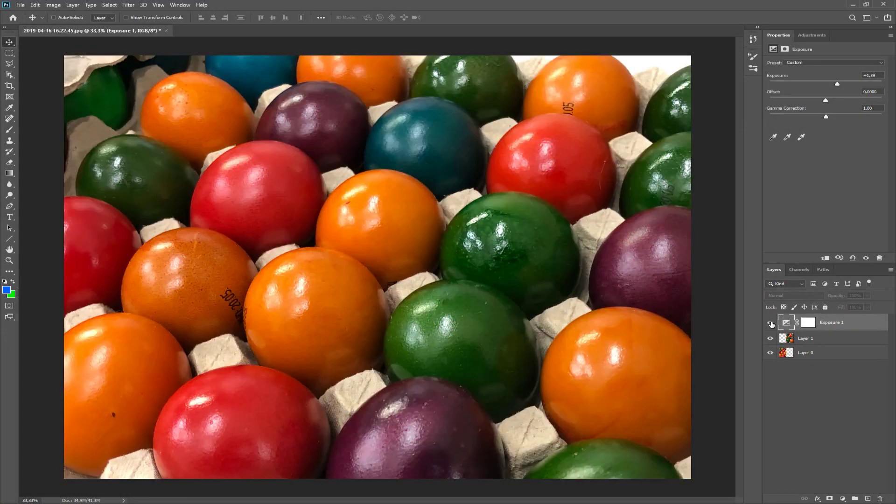
# - Show the Exposure 1 adjustment layer again with its exposure at +1.33 and lower the layer's opacity to 52%
pyautogui.click(770, 323)
pyautogui.moveTo(837, 82)
pyautogui.mouseDown()
pyautogui.moveTo(828, 82)
pyautogui.moveTo(846, 81)
pyautogui.moveTo(836, 82)
pyautogui.mouseUp()
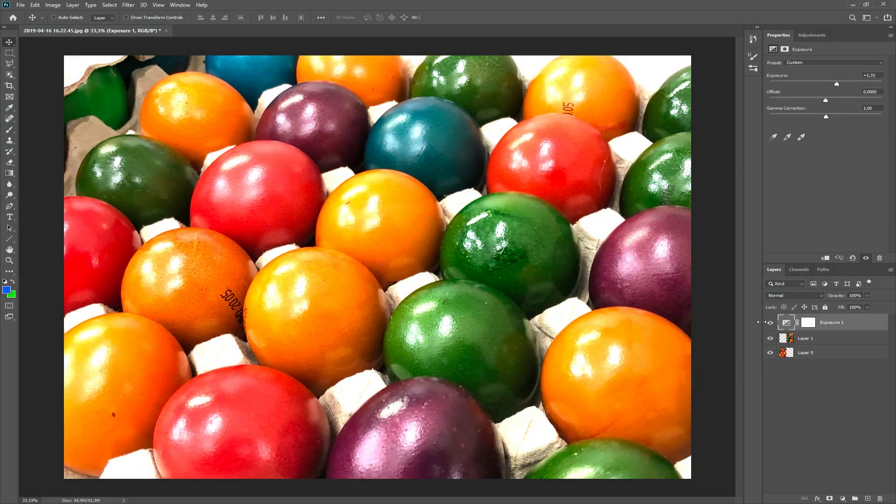
pyautogui.click(867, 296)
pyautogui.moveTo(847, 303); pyautogui.dragTo(850, 310)
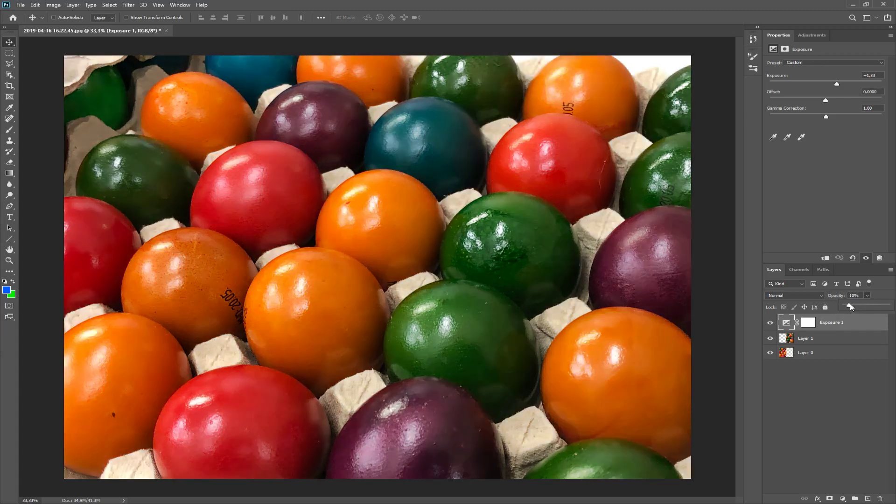
pyautogui.moveTo(866, 304); pyautogui.dragTo(866, 334)
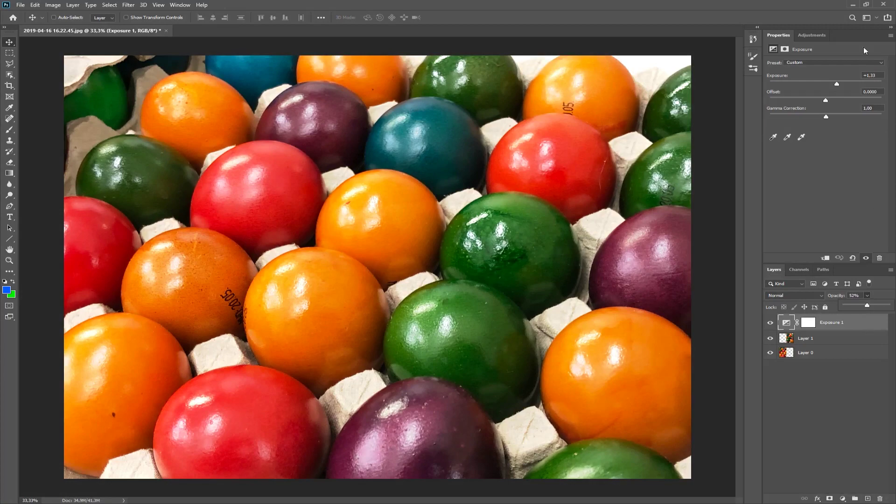
# - Raise the exposure of the Exposure 1 adjustment to +2.56 and restore the layer's opacity to 100%
pyautogui.moveTo(840, 84); pyautogui.dragTo(847, 83)
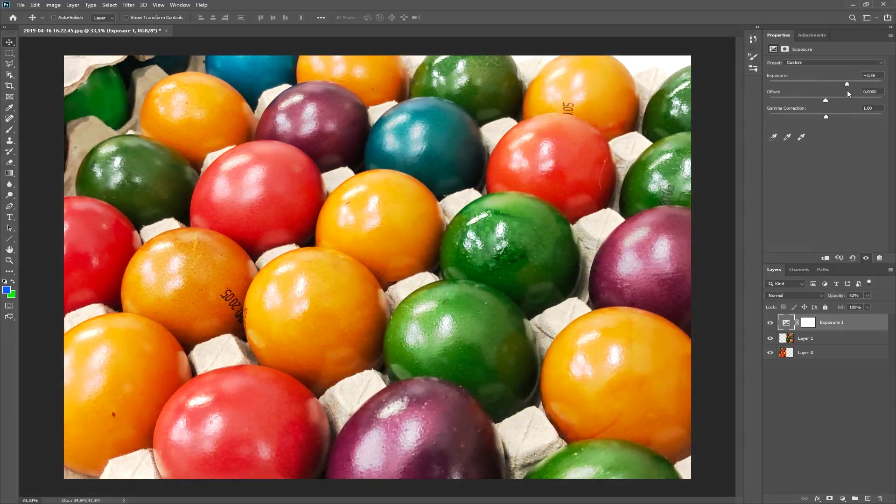
pyautogui.click(866, 295)
pyautogui.moveTo(866, 305); pyautogui.dragTo(894, 310)
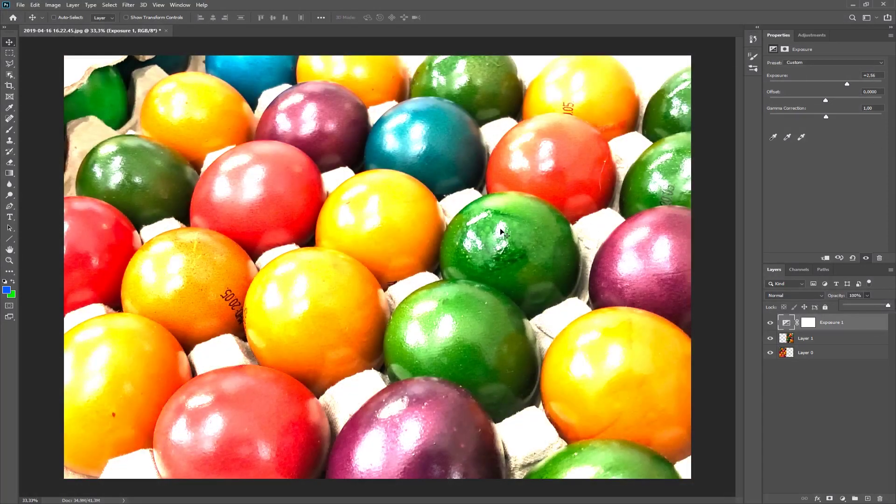
# - Deselect all layers, then reselect the Exposure 1 adjustment to bring back its exposure settings
pyautogui.click(853, 441)
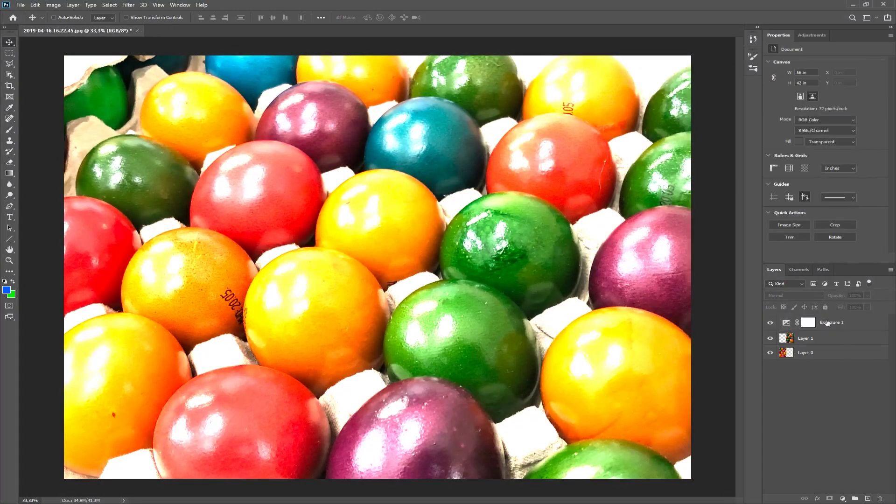
pyautogui.click(793, 322)
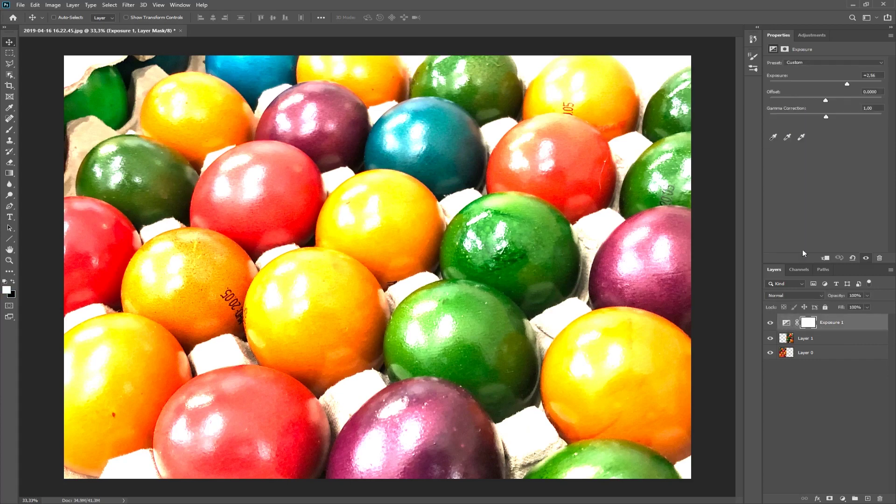
pyautogui.click(786, 323)
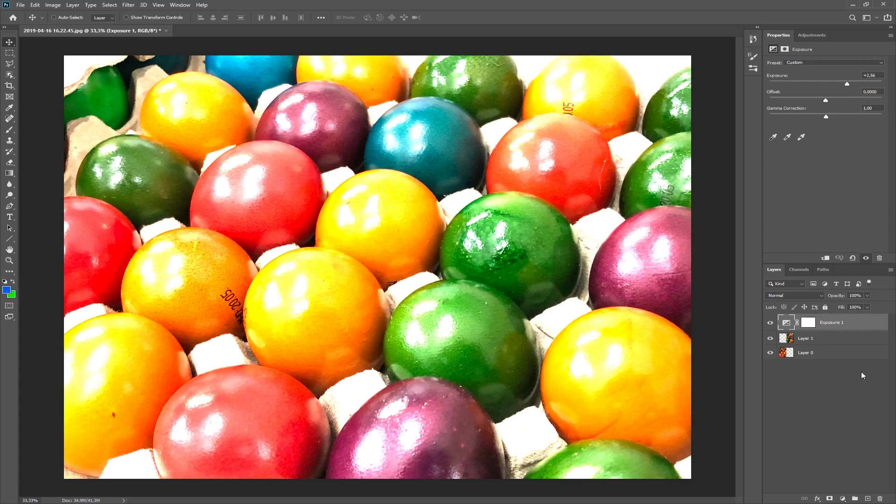
# - Paint black strokes over the lower eggs on the Exposure 1 layer mask with a 130 px soft round brush
pyautogui.click(806, 324)
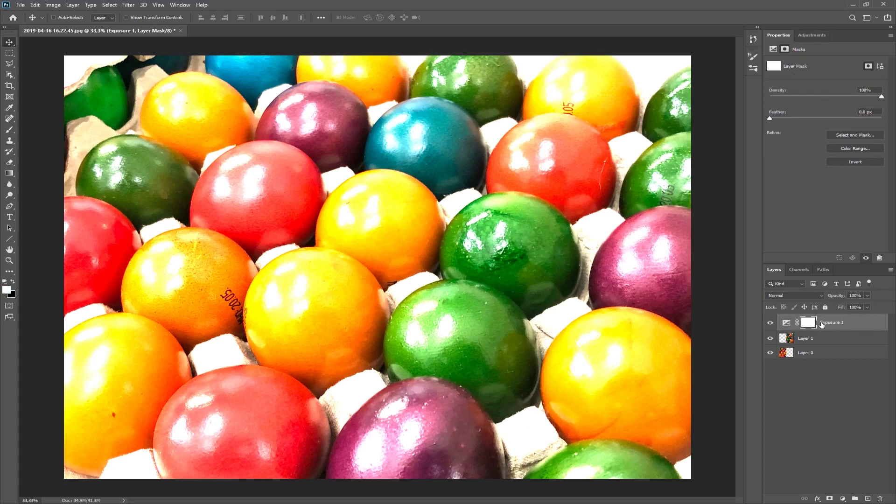
pyautogui.click(10, 129)
pyautogui.click(13, 283)
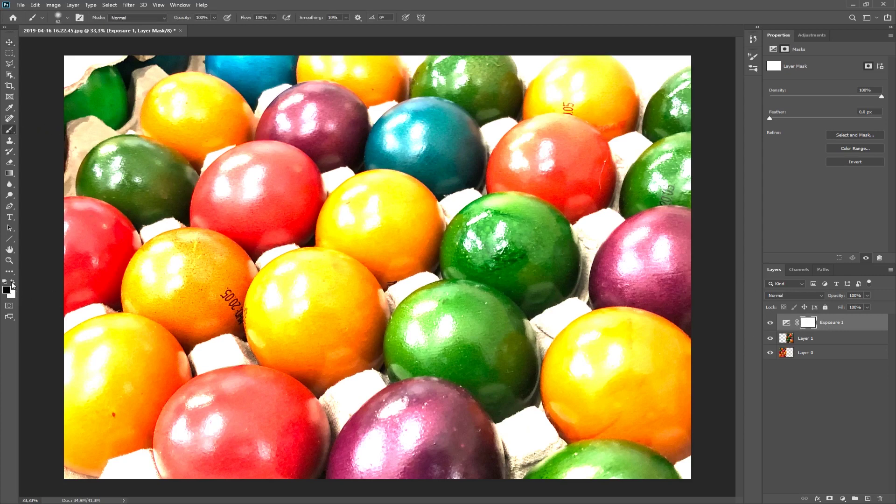
pyautogui.rightClick(347, 391)
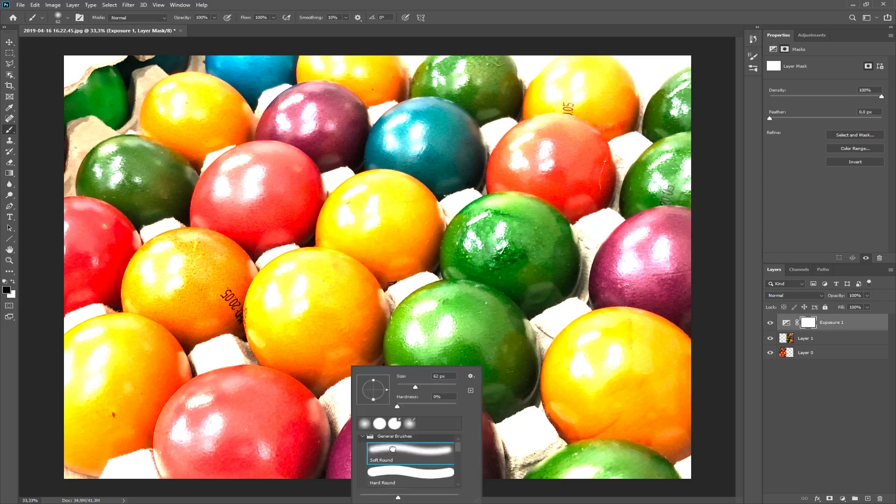
pyautogui.moveTo(420, 384); pyautogui.dragTo(432, 387)
pyautogui.click(53, 266)
pyautogui.moveTo(60, 360); pyautogui.dragTo(335, 360)
pyautogui.moveTo(190, 368)
pyautogui.mouseDown()
pyautogui.moveTo(387, 380)
pyautogui.moveTo(377, 387)
pyautogui.moveTo(414, 398)
pyautogui.moveTo(319, 412)
pyautogui.moveTo(466, 428)
pyautogui.mouseUp()
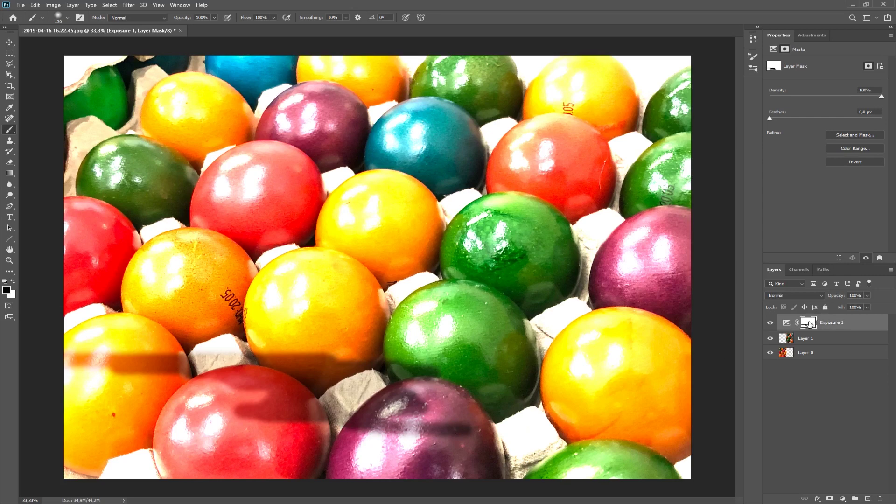
# - Enlarge the soft round brush to 369 px and paint the lower part of the Exposure 1 mask black
pyautogui.rightClick(570, 396)
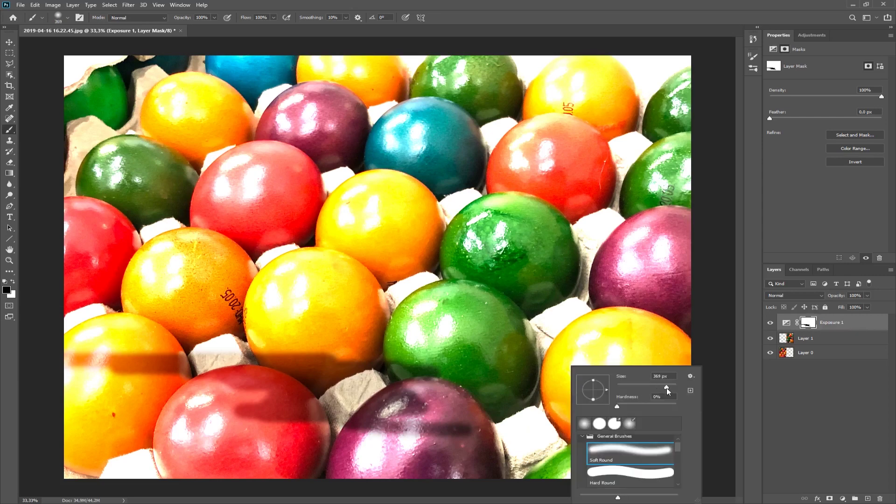
pyautogui.click(70, 380)
pyautogui.moveTo(70, 380)
pyautogui.mouseDown()
pyautogui.moveTo(540, 380)
pyautogui.moveTo(696, 390)
pyautogui.moveTo(40, 394)
pyautogui.moveTo(546, 424)
pyautogui.moveTo(70, 430)
pyautogui.moveTo(672, 453)
pyautogui.moveTo(239, 457)
pyautogui.moveTo(184, 470)
pyautogui.moveTo(666, 470)
pyautogui.moveTo(77, 465)
pyautogui.moveTo(391, 427)
pyautogui.mouseUp()
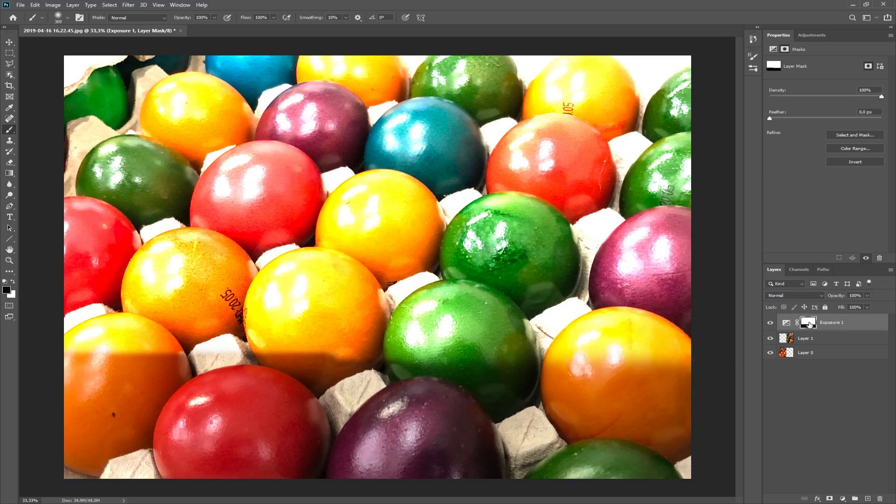
# - Display the Exposure 1 mask on its own and paint stepped gray bands above the black area at 50% brush opacity
pyautogui.keyDown('alt'); pyautogui.click(809, 323); pyautogui.keyUp('alt')
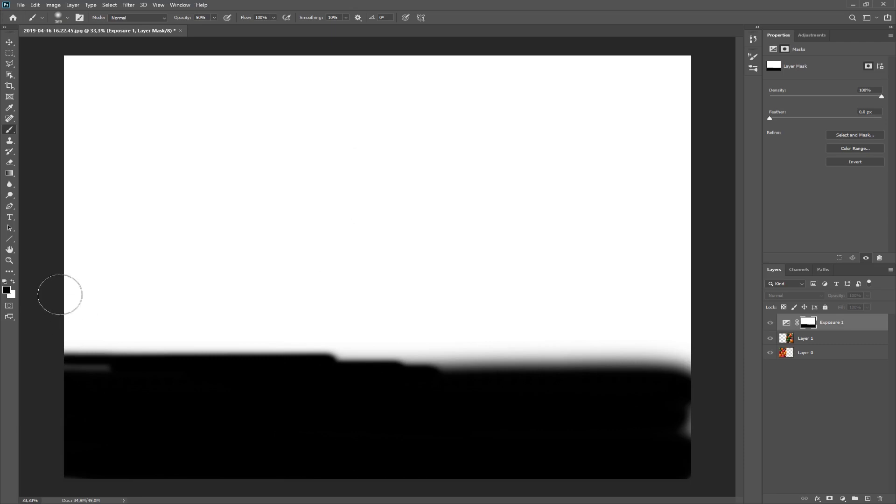
pyautogui.moveTo(63, 290); pyautogui.dragTo(259, 289)
pyautogui.moveTo(344, 292)
pyautogui.mouseDown()
pyautogui.moveTo(574, 309)
pyautogui.moveTo(10, 320)
pyautogui.moveTo(674, 340)
pyautogui.moveTo(69, 354)
pyautogui.mouseUp()
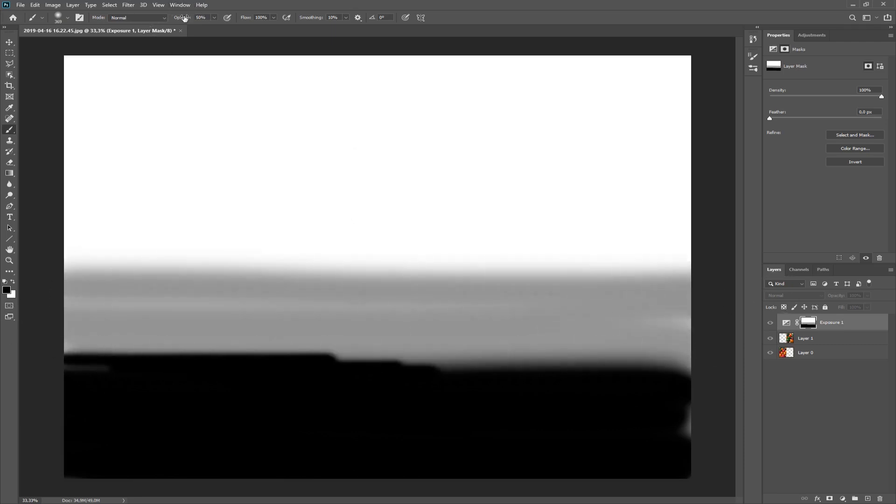
pyautogui.moveTo(89, 300)
pyautogui.mouseDown()
pyautogui.moveTo(640, 305)
pyautogui.moveTo(737, 298)
pyautogui.moveTo(4, 332)
pyautogui.moveTo(705, 344)
pyautogui.moveTo(325, 350)
pyautogui.mouseUp()
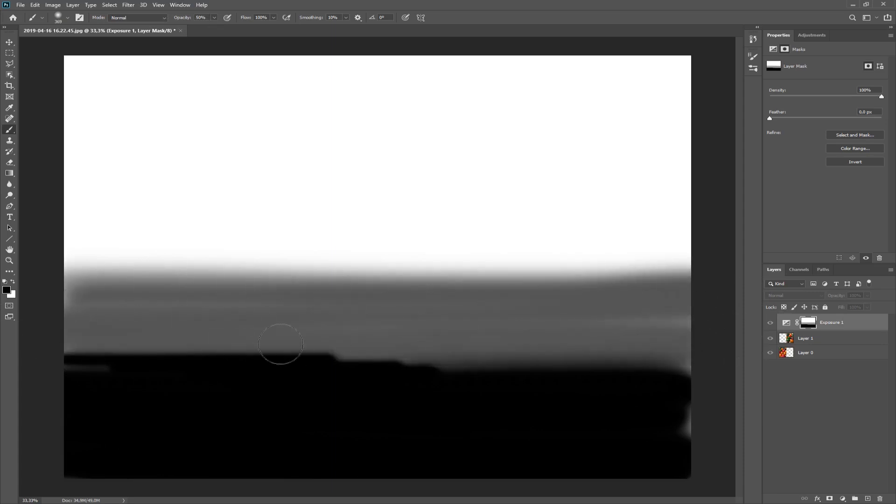
pyautogui.moveTo(690, 275)
pyautogui.mouseDown()
pyautogui.moveTo(542, 268)
pyautogui.moveTo(28, 277)
pyautogui.moveTo(654, 269)
pyautogui.moveTo(439, 246)
pyautogui.moveTo(14, 247)
pyautogui.moveTo(709, 224)
pyautogui.moveTo(59, 216)
pyautogui.moveTo(685, 196)
pyautogui.mouseUp()
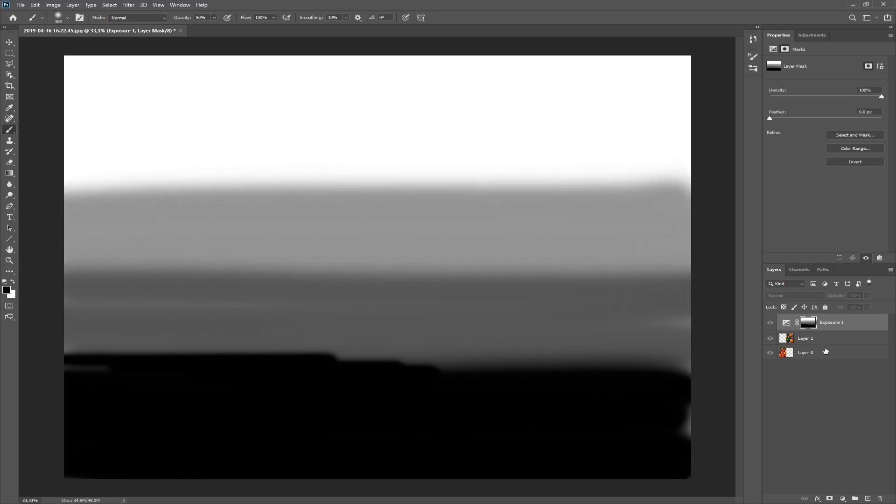
# - Return to the photo view and toggle the visibility of Exposure 1 to compare the effect of the brush-painted mask
pyautogui.click(787, 325)
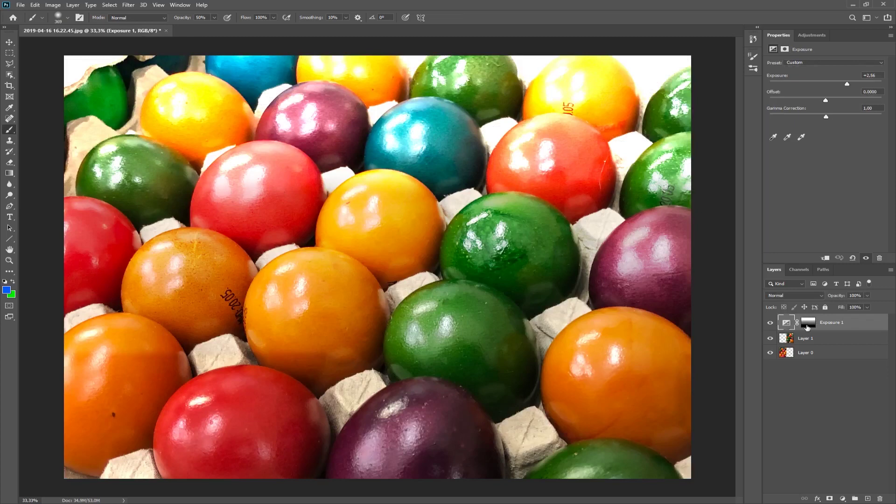
pyautogui.click(770, 322)
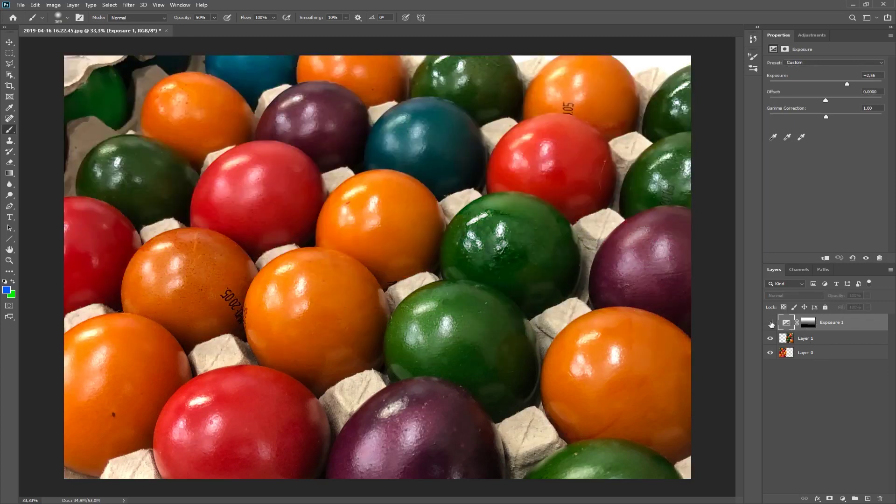
pyautogui.click(770, 322)
pyautogui.click(770, 323)
pyautogui.click(771, 323)
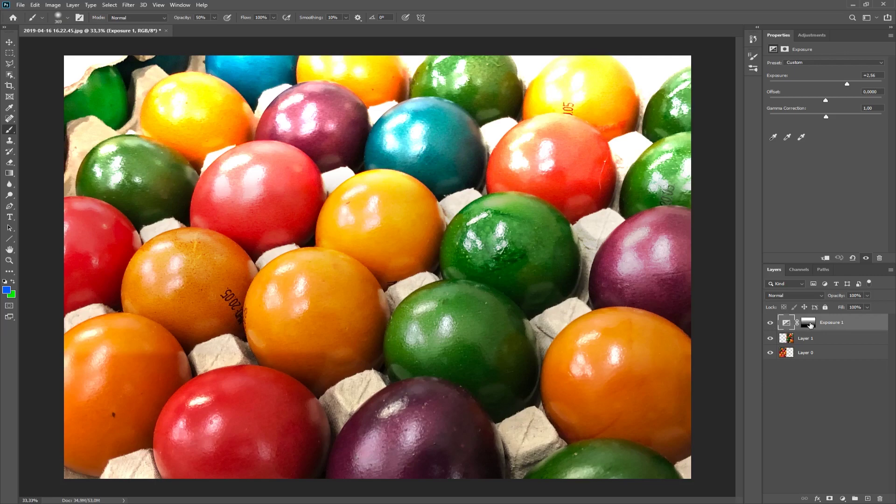
# - Replace the painted Exposure 1 mask with a vertical linear gradient from black below to white above, redrawing it slightly higher
pyautogui.keyDown('alt'); pyautogui.click(810, 326); pyautogui.keyUp('alt')
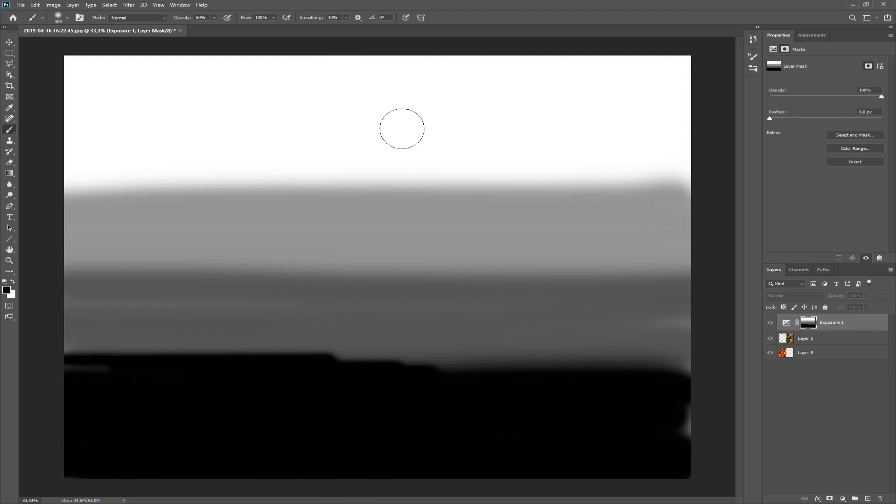
pyautogui.click(9, 174)
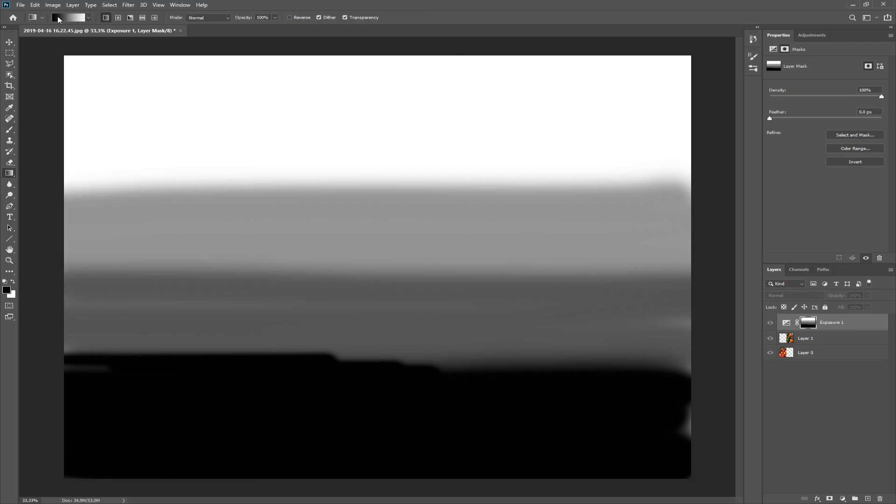
pyautogui.moveTo(372, 467); pyautogui.dragTo(372, 189)
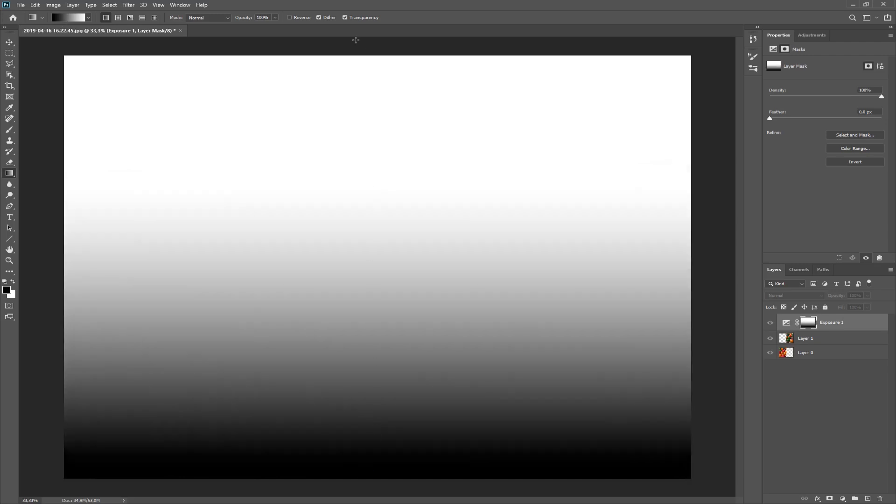
pyautogui.moveTo(371, 400); pyautogui.dragTo(372, 130)
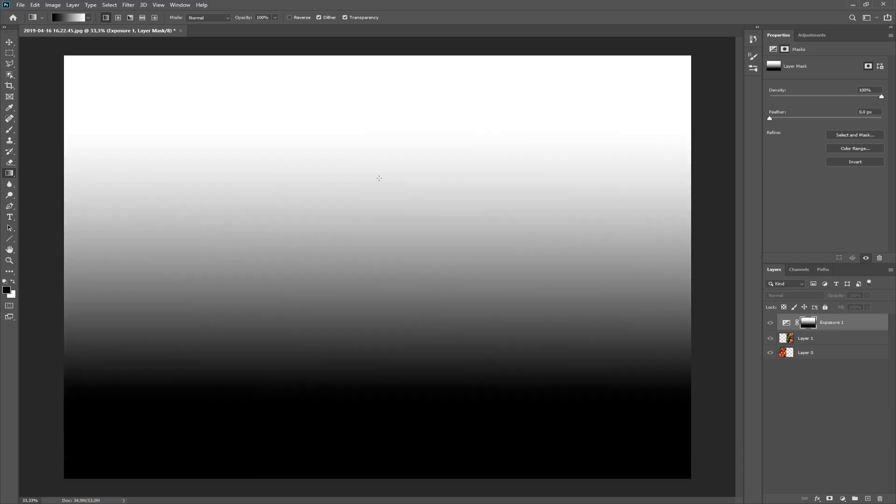
# - Return to the photo view and toggle the visibility of Exposure 1 to compare the effect of the gradient mask
pyautogui.click(786, 322)
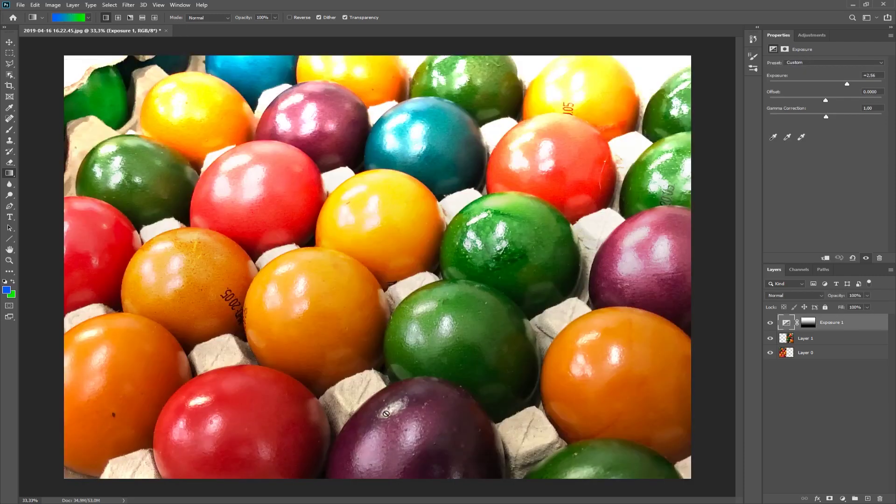
pyautogui.click(769, 323)
pyautogui.click(770, 323)
pyautogui.click(769, 323)
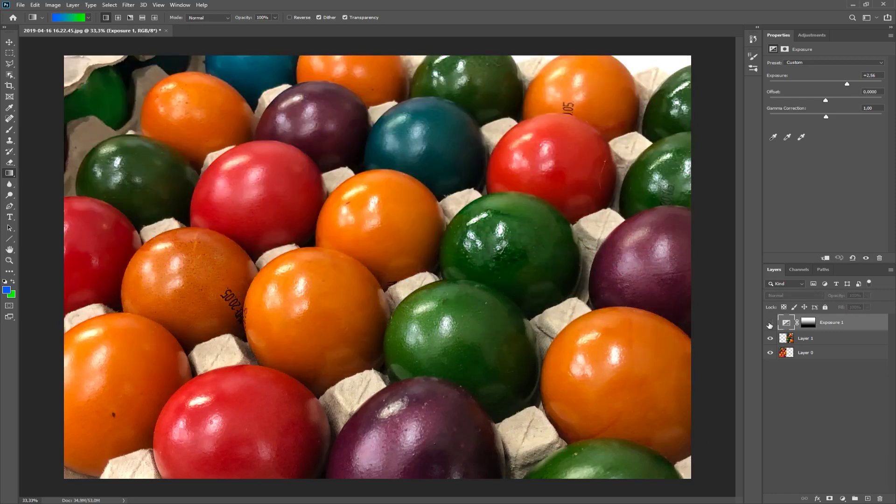
pyautogui.click(770, 323)
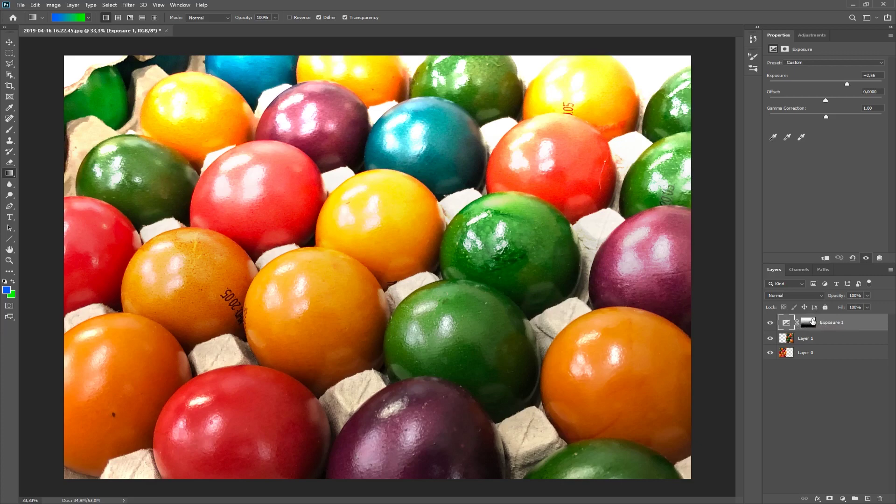
# - Delete the Exposure 1 adjustment layer together with its gradient mask
pyautogui.moveTo(829, 325); pyautogui.dragTo(880, 498)
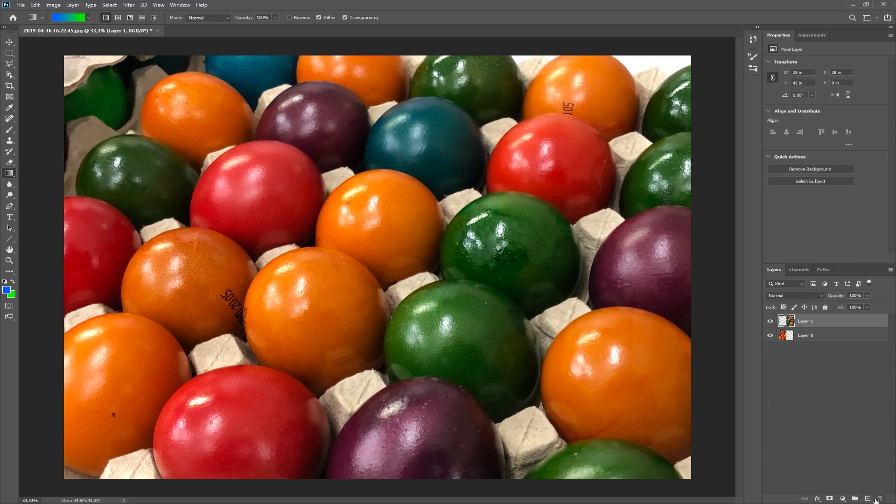
pyautogui.click(842, 498)
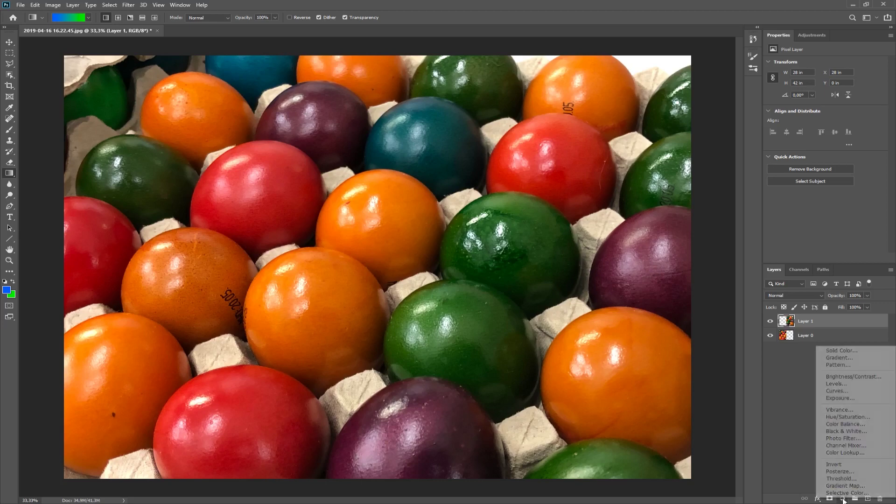
pyautogui.click(841, 417)
pyautogui.moveTo(842, 326); pyautogui.dragTo(879, 499)
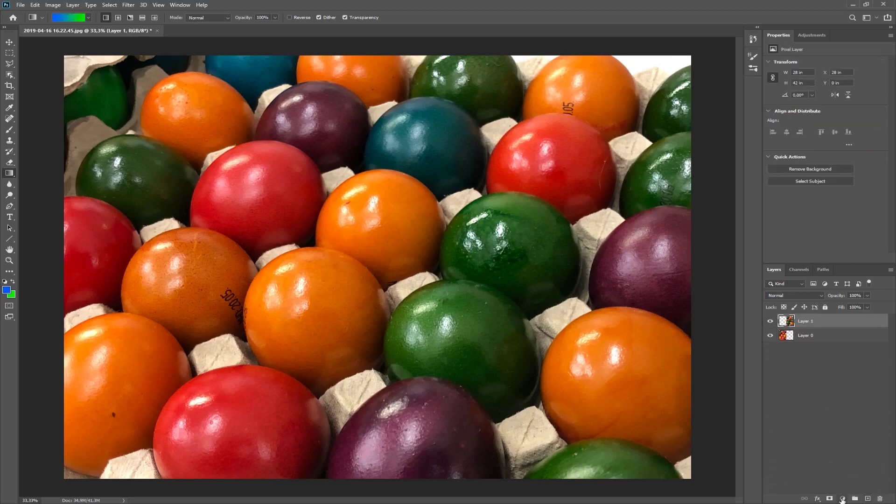
# - Add a new Exposure adjustment layer above Layer 1 and raise its exposure to +3.61
pyautogui.click(842, 498)
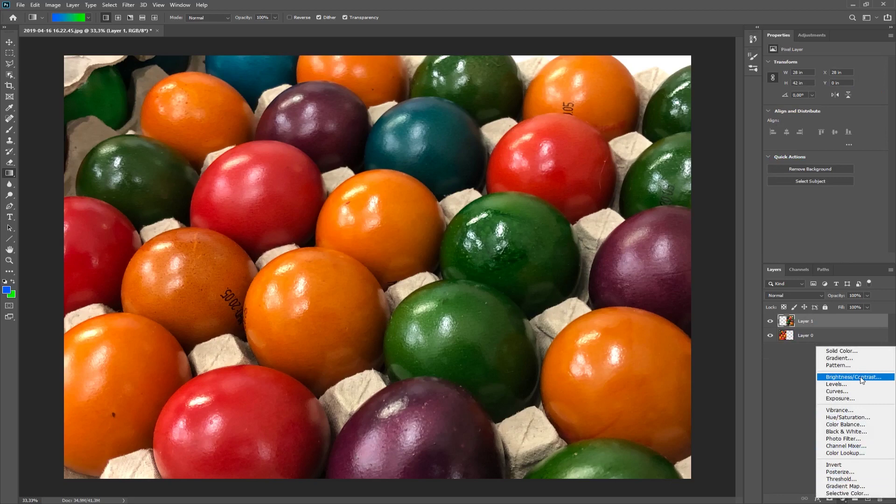
pyautogui.click(841, 398)
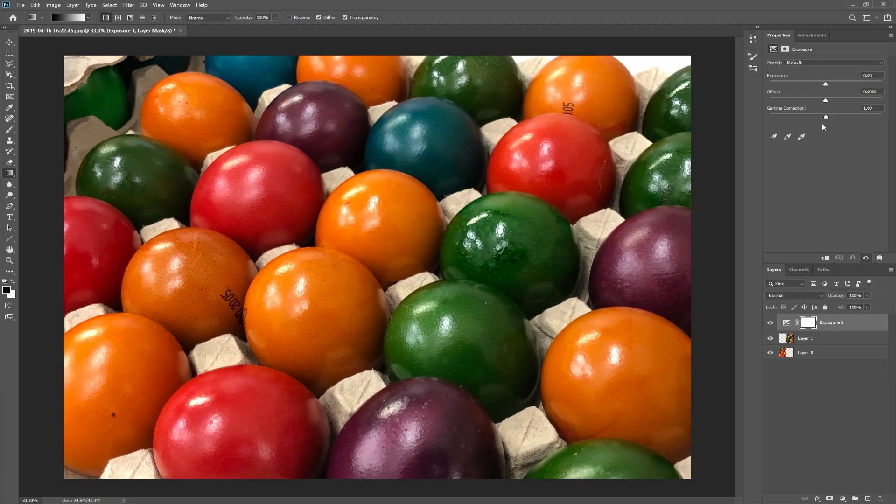
pyautogui.moveTo(825, 85); pyautogui.dragTo(844, 85)
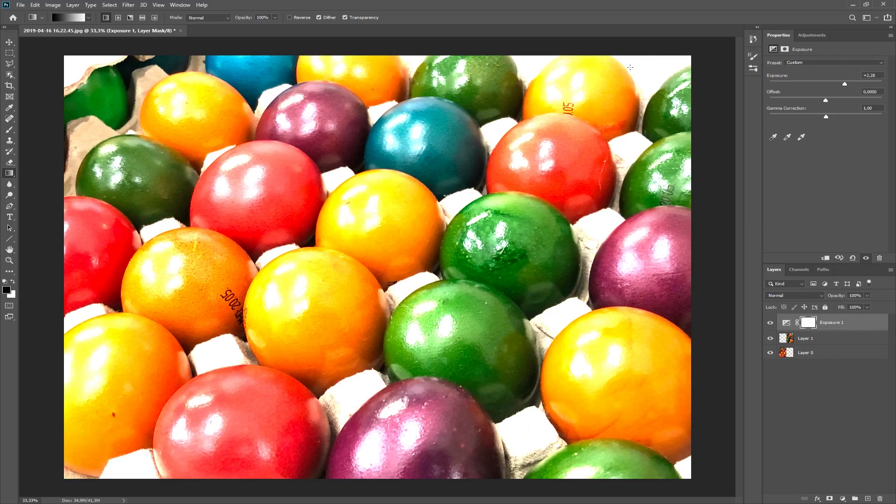
pyautogui.moveTo(845, 84); pyautogui.dragTo(855, 84)
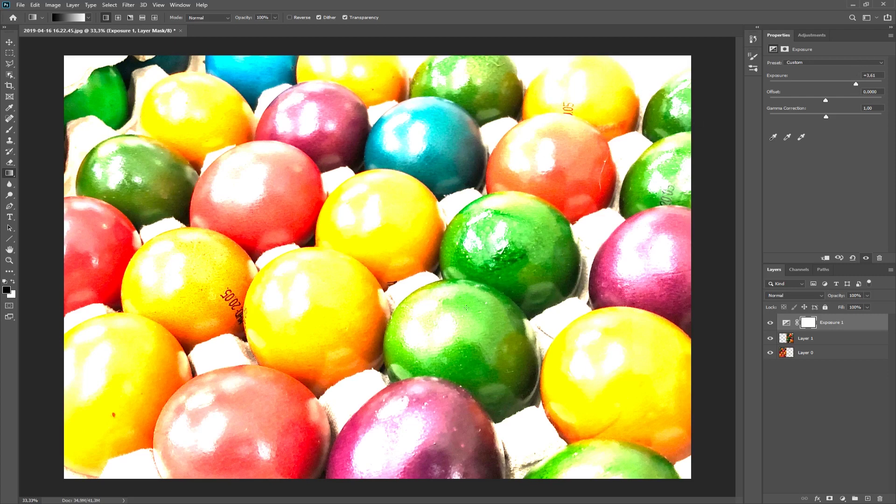
# - Try Exposure 1 at +3.78, -0.56 and -3.72, and bring the exposure back to +0.11
pyautogui.moveTo(864, 79); pyautogui.dragTo(865, 81)
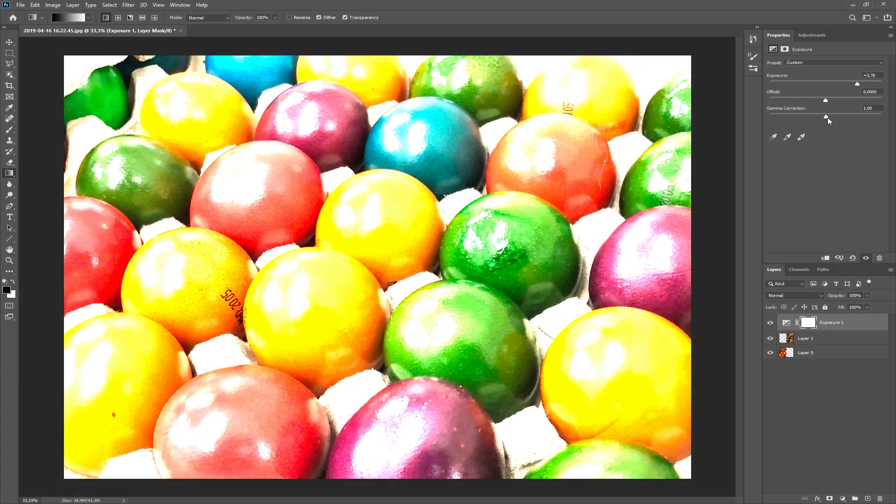
pyautogui.moveTo(853, 83); pyautogui.dragTo(816, 84)
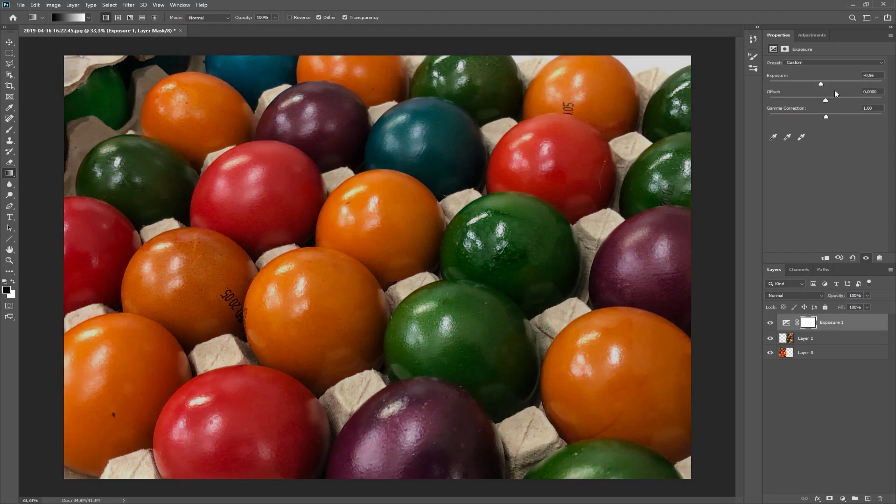
pyautogui.moveTo(821, 85); pyautogui.dragTo(794, 84)
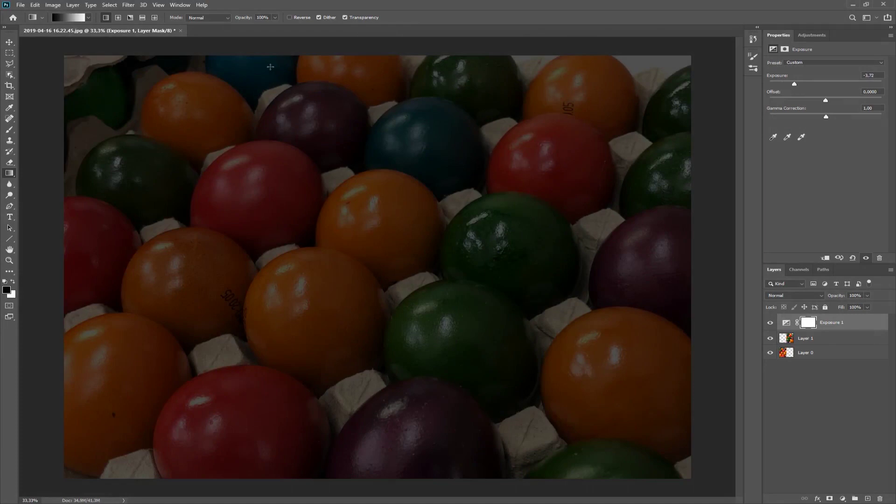
pyautogui.moveTo(794, 85); pyautogui.dragTo(824, 85)
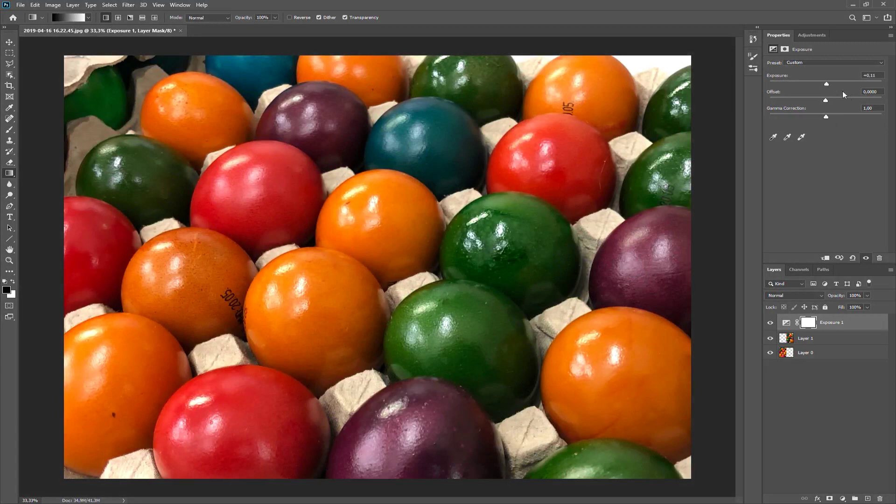
# - Delete the Exposure 1 adjustment layer and add a Curves adjustment layer above Layer 1
pyautogui.moveTo(855, 327); pyautogui.dragTo(879, 500)
pyautogui.click(842, 498)
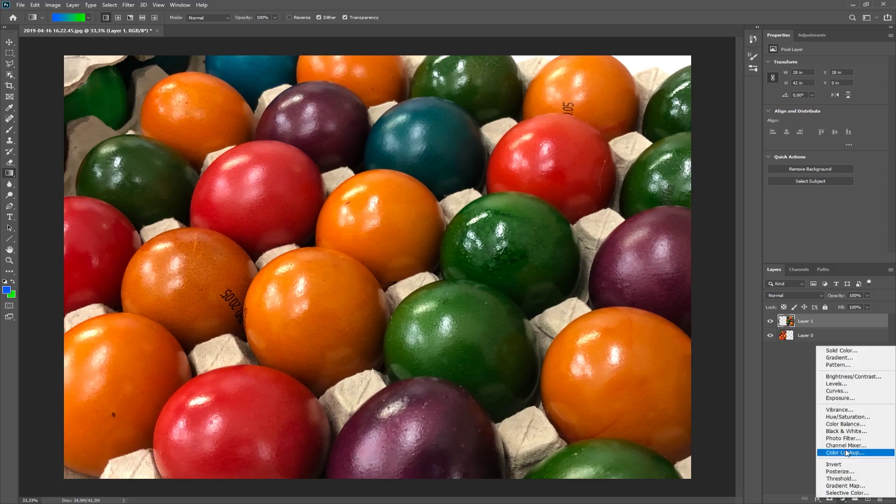
pyautogui.click(852, 392)
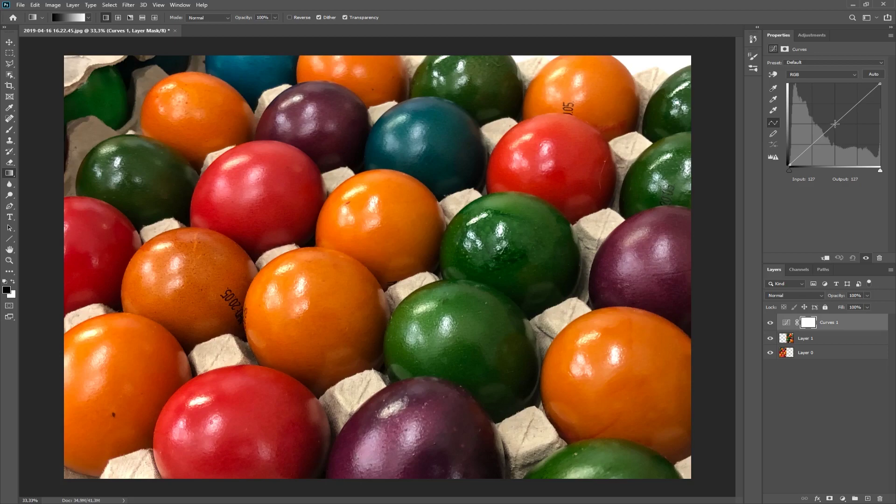
# - Bend the RGB curve with a shadow point at input 33, output 51 and a highlight point at input 208, output 194
pyautogui.moveTo(834, 124); pyautogui.dragTo(828, 118)
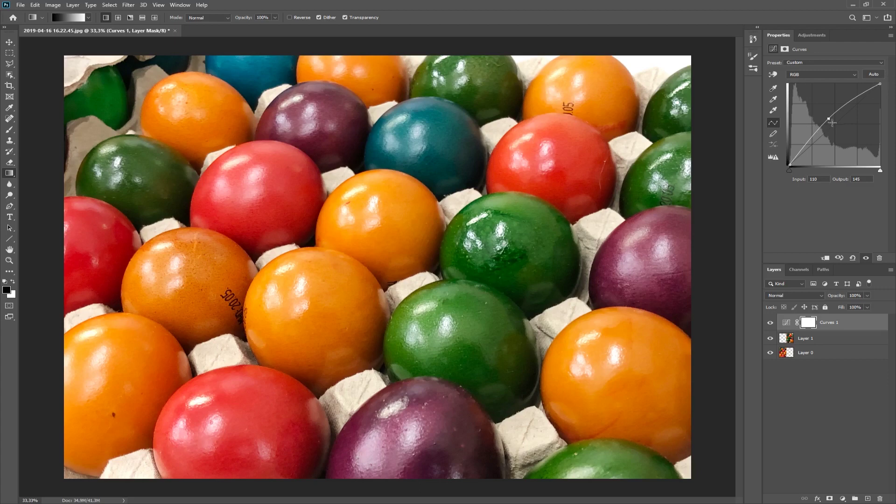
pyautogui.moveTo(829, 119)
pyautogui.mouseDown()
pyautogui.moveTo(839, 130)
pyautogui.moveTo(830, 123)
pyautogui.mouseUp()
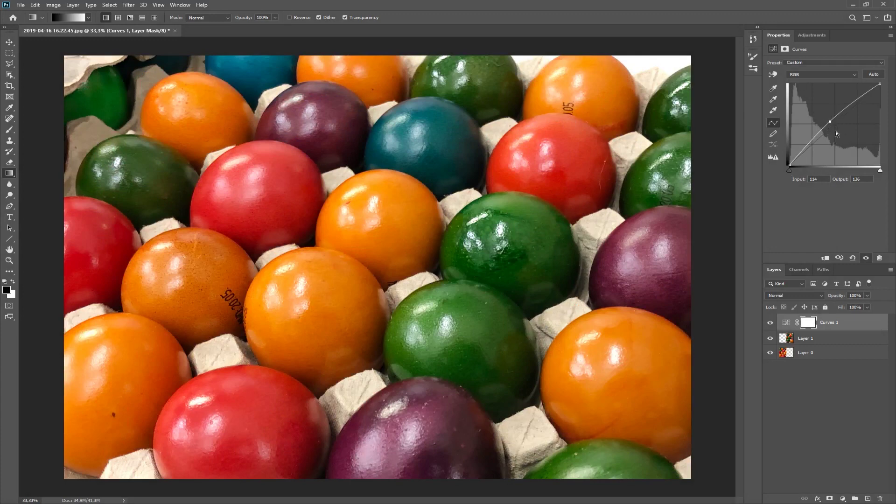
pyautogui.moveTo(830, 121); pyautogui.dragTo(801, 149)
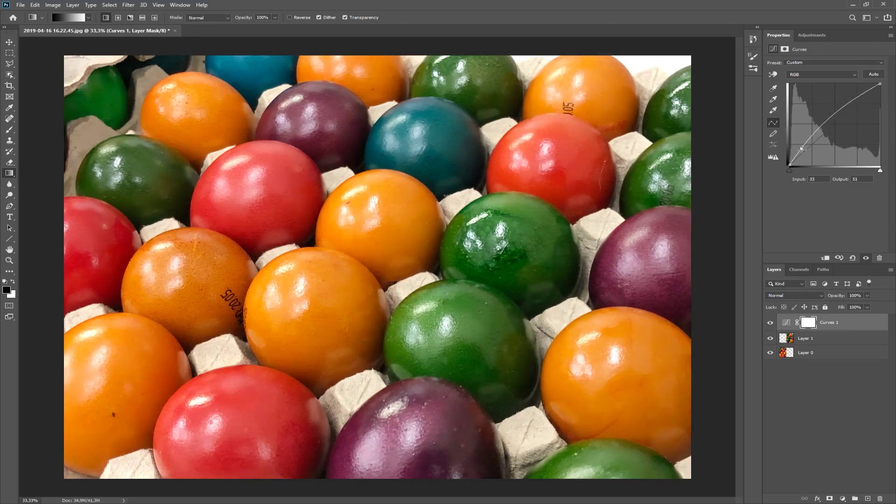
pyautogui.click(857, 102)
pyautogui.moveTo(857, 102); pyautogui.dragTo(863, 102)
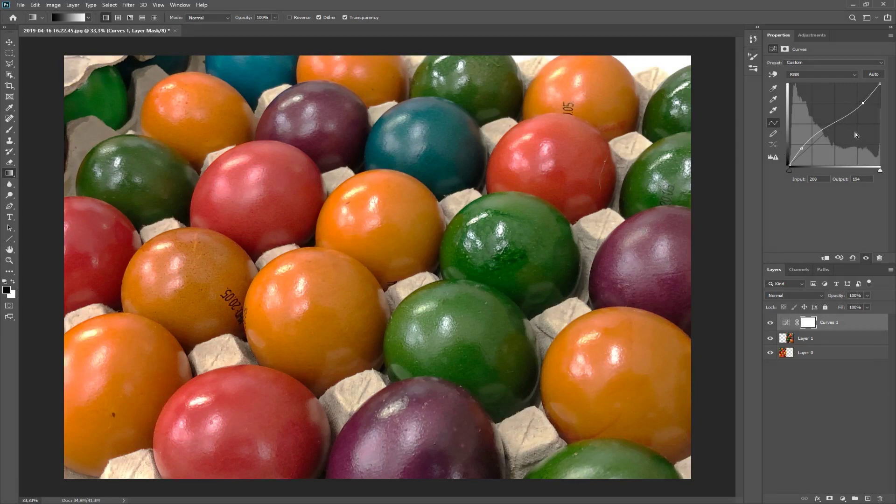
# - Toggle the visibility of Curves 1 off and on to compare the photo with and without the curve
pyautogui.click(770, 323)
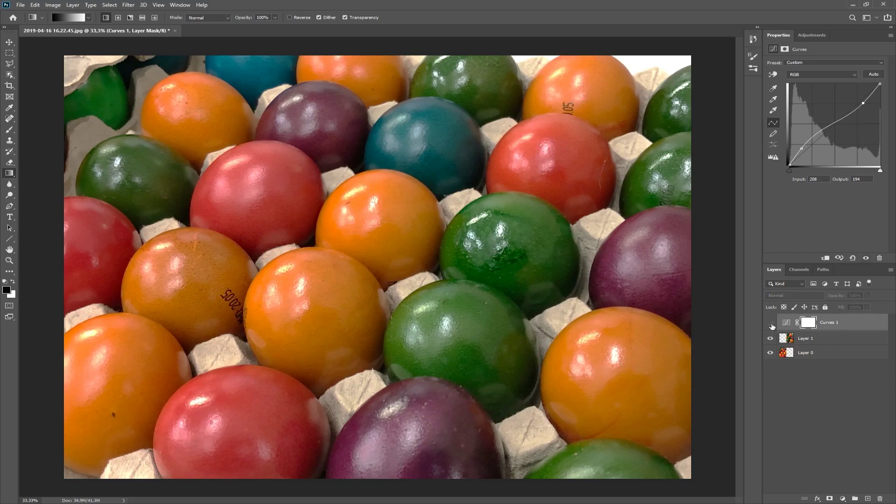
pyautogui.click(770, 323)
pyautogui.click(770, 323)
pyautogui.click(771, 323)
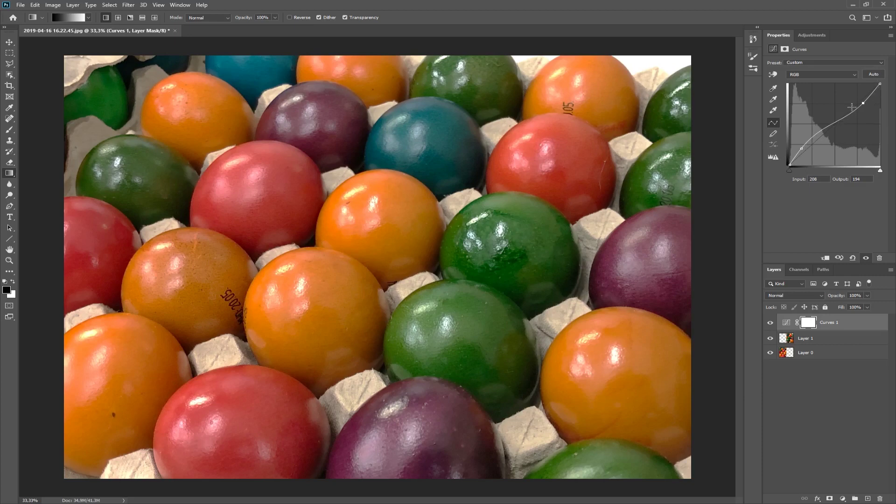
# - Move the curve's white end point to input 196, removing the highlight point, and lower the shadow point to input 29, output 9
pyautogui.moveTo(879, 84); pyautogui.dragTo(870, 84)
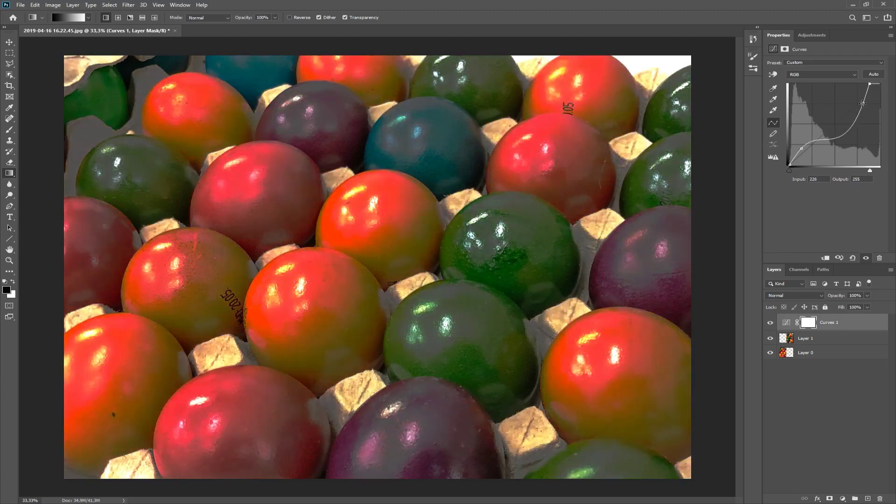
pyautogui.moveTo(862, 103); pyautogui.dragTo(859, 78)
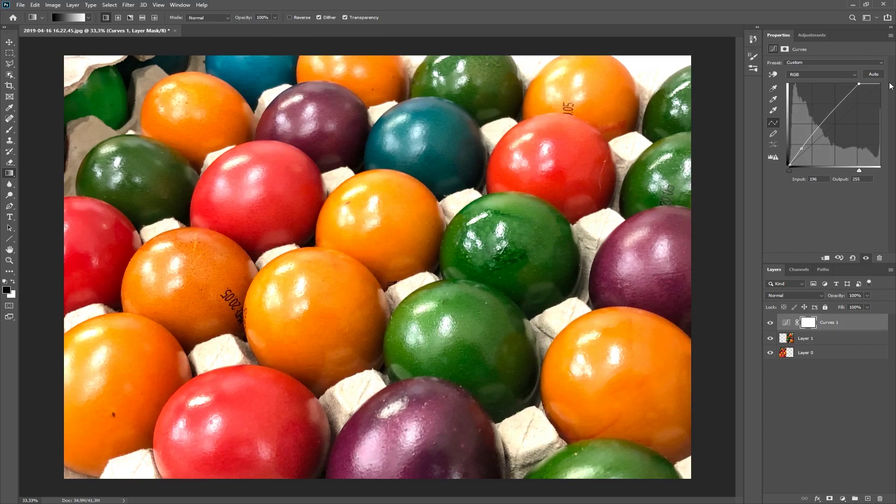
pyautogui.click(798, 162)
pyautogui.moveTo(798, 162); pyautogui.dragTo(799, 163)
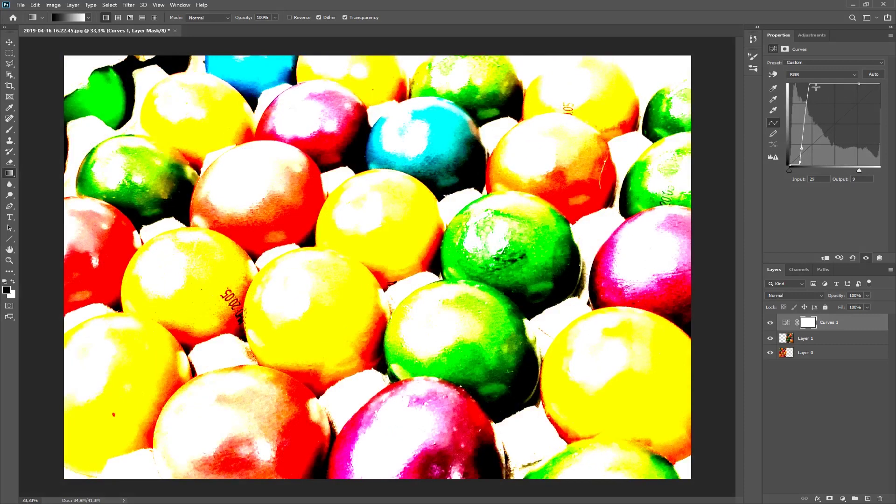
# - Try an extra curve point at input 107, output 234, and restore the curve to a straight diagonal by removing all added points
pyautogui.moveTo(810, 87)
pyautogui.mouseDown()
pyautogui.moveTo(833, 99)
pyautogui.moveTo(827, 90)
pyautogui.mouseUp()
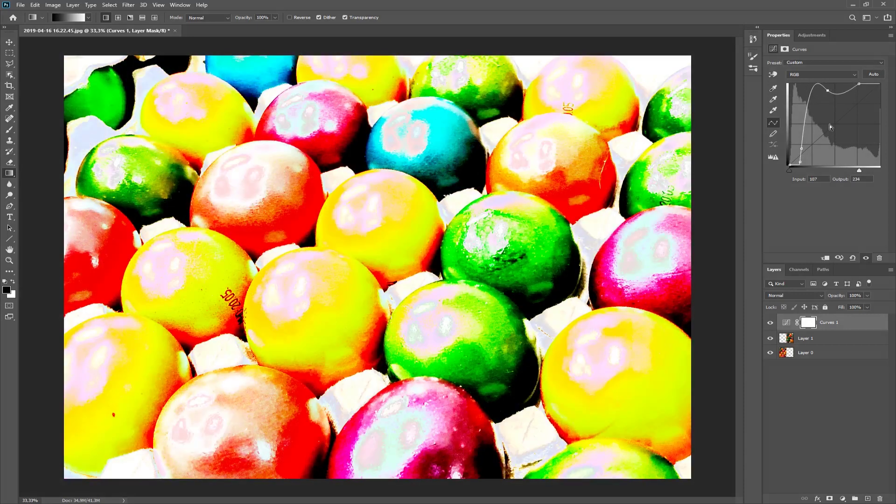
pyautogui.moveTo(830, 88); pyautogui.dragTo(879, 84)
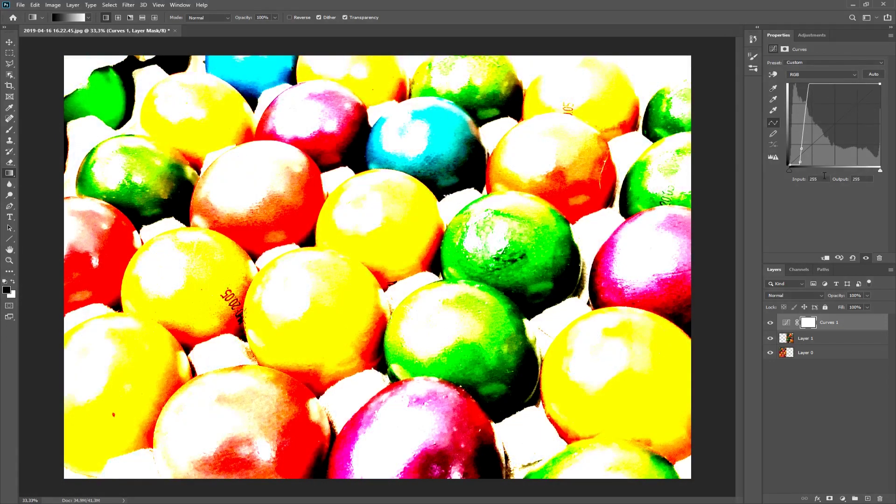
pyautogui.moveTo(803, 150); pyautogui.dragTo(792, 185)
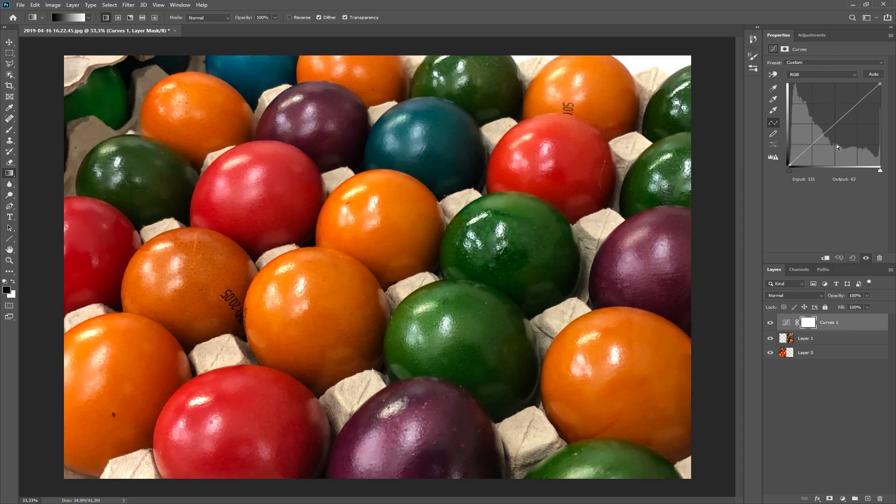
# - Reshape the RGB curve with a highlight point at input 225, output 202 and a shadow point at input 40, output 65
pyautogui.moveTo(838, 122); pyautogui.dragTo(816, 148)
pyautogui.moveTo(861, 101)
pyautogui.mouseDown()
pyautogui.moveTo(862, 94)
pyautogui.moveTo(869, 100)
pyautogui.mouseUp()
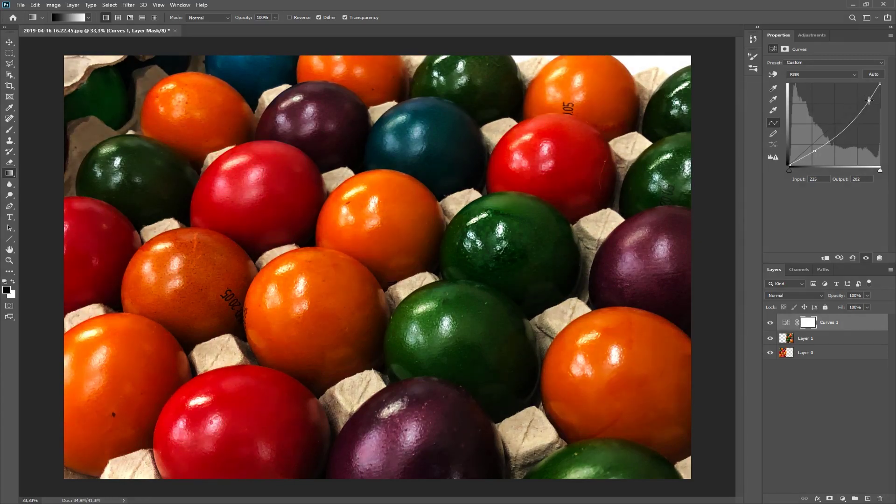
pyautogui.moveTo(814, 150); pyautogui.dragTo(803, 143)
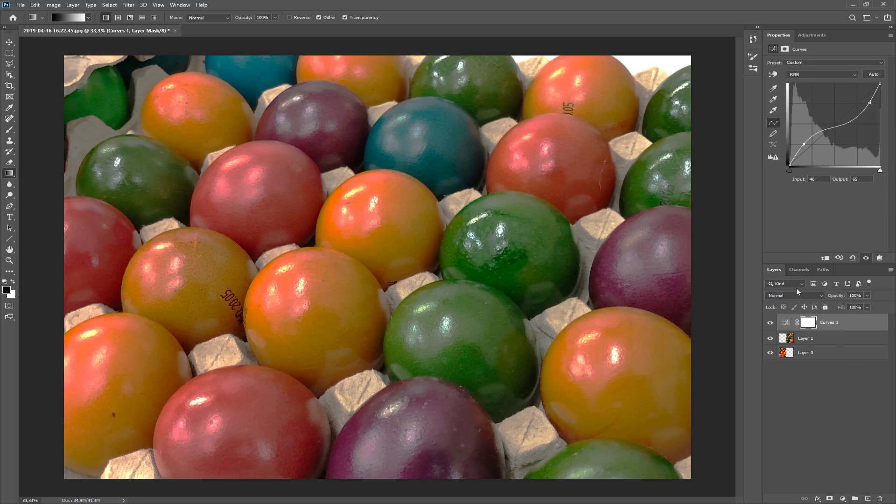
# - Delete the Curves 1 adjustment layer and add a Hue/Saturation adjustment layer above Layer 1
pyautogui.moveTo(838, 327); pyautogui.dragTo(880, 496)
pyautogui.moveTo(852, 325); pyautogui.dragTo(879, 496)
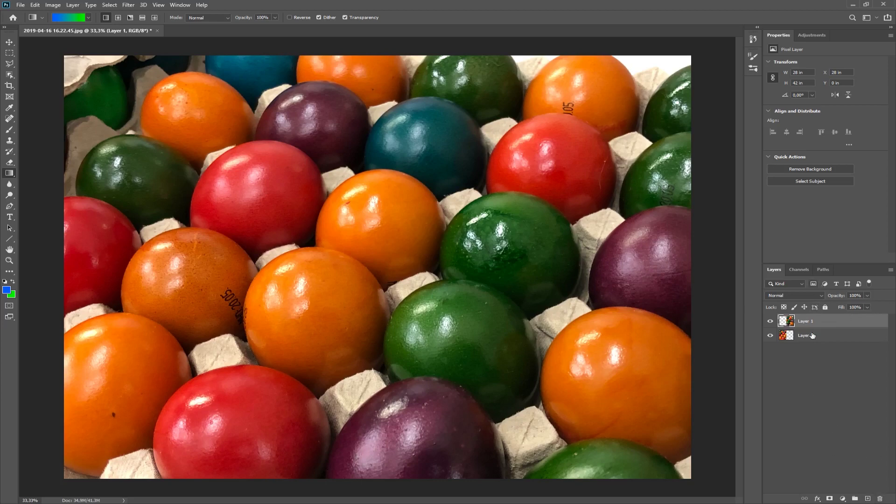
pyautogui.click(842, 498)
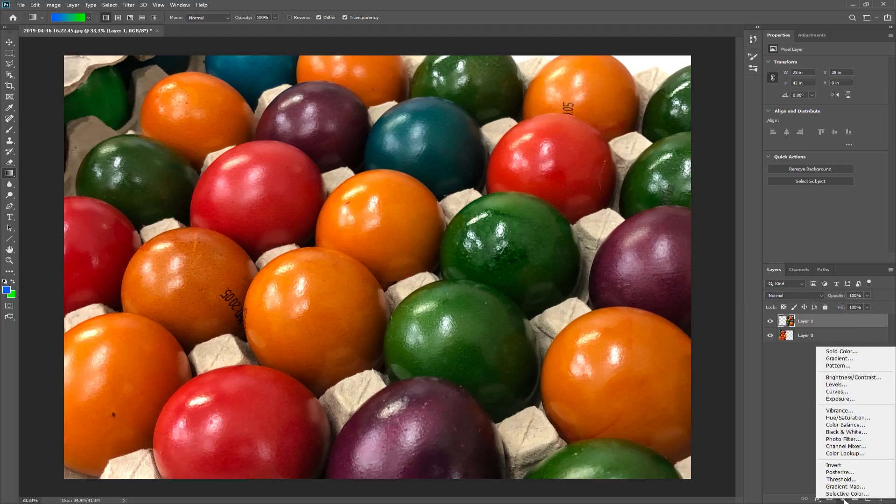
pyautogui.click(862, 419)
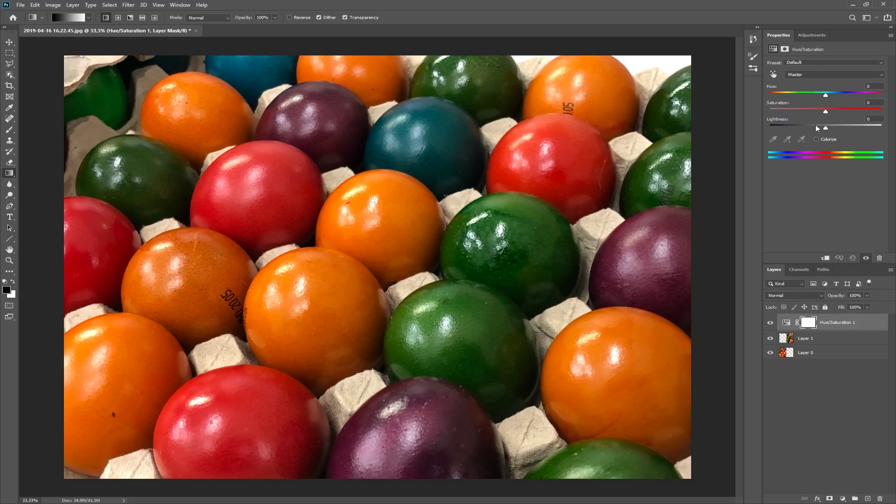
# - Try the lightness at +16 and -52, settle it on +1, and set the saturation to -6 and the hue to +26
pyautogui.moveTo(827, 128)
pyautogui.mouseDown()
pyautogui.moveTo(853, 129)
pyautogui.moveTo(834, 129)
pyautogui.mouseUp()
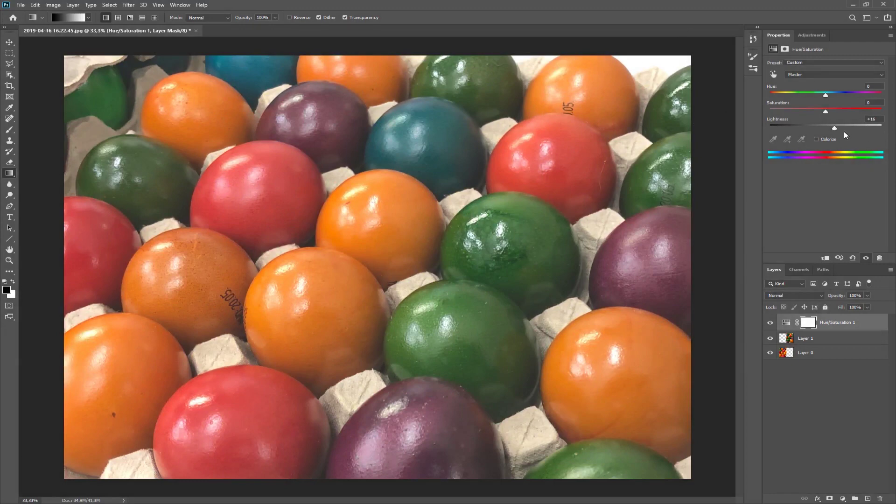
pyautogui.moveTo(835, 127); pyautogui.dragTo(796, 133)
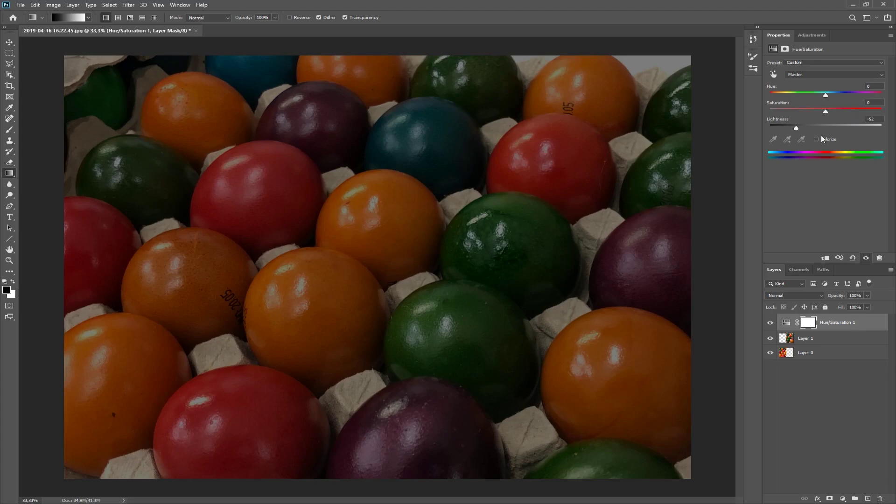
pyautogui.moveTo(797, 127); pyautogui.dragTo(826, 130)
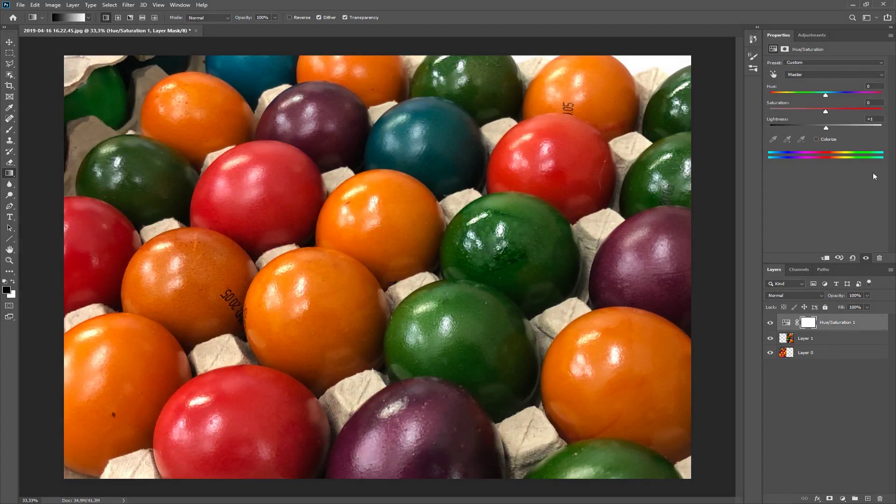
pyautogui.moveTo(825, 111)
pyautogui.mouseDown()
pyautogui.moveTo(802, 112)
pyautogui.moveTo(850, 114)
pyautogui.moveTo(804, 114)
pyautogui.moveTo(823, 115)
pyautogui.mouseUp()
pyautogui.moveTo(826, 94)
pyautogui.mouseDown()
pyautogui.moveTo(808, 95)
pyautogui.moveTo(853, 94)
pyautogui.moveTo(840, 96)
pyautogui.mouseUp()
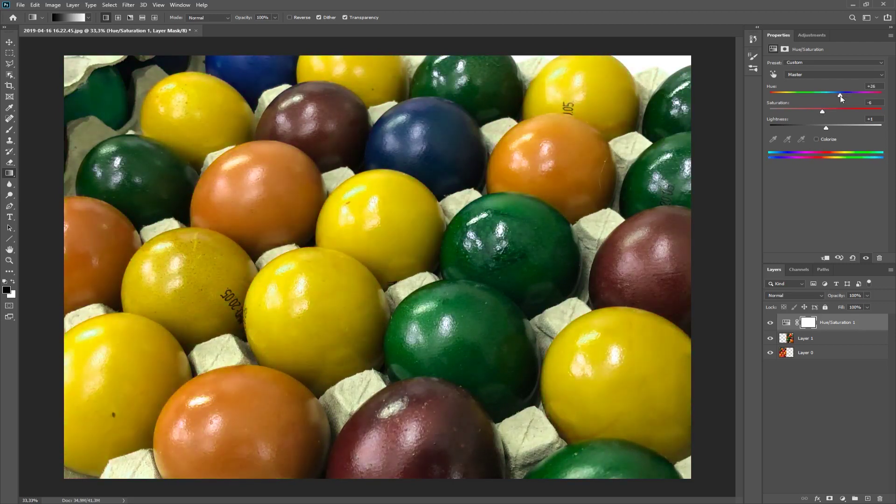
# - Try the Colorize option on Hue/Saturation 1 with an adjusted saturation, and turn it back off
pyautogui.click(815, 138)
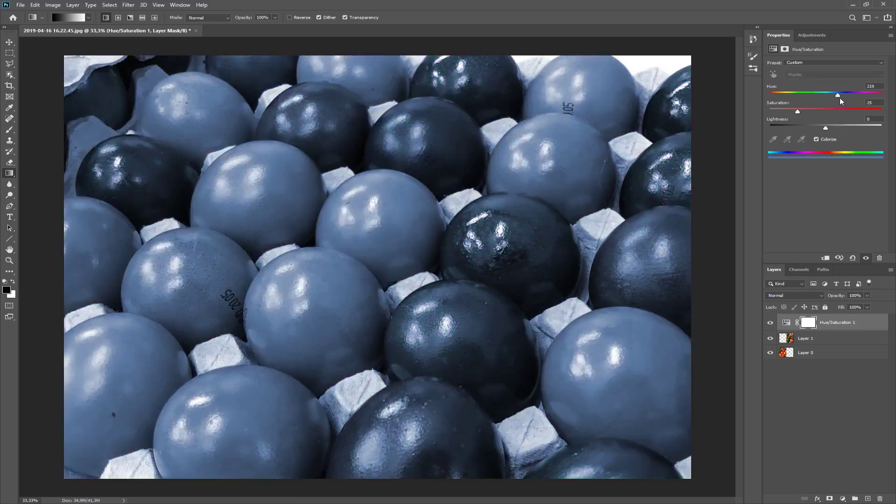
pyautogui.moveTo(814, 112); pyautogui.dragTo(793, 115)
pyautogui.click(816, 139)
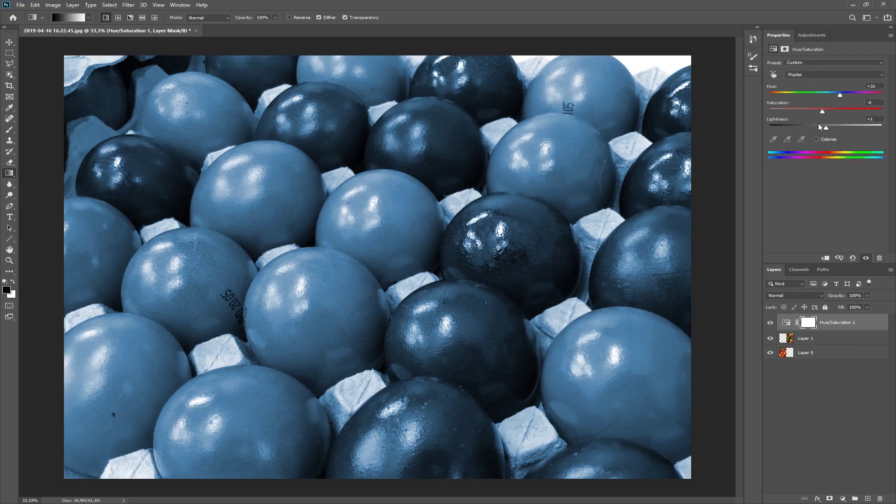
# - Delete the Hue/Saturation 1 adjustment layer and add a Vibrance adjustment layer above Layer 1
pyautogui.moveTo(836, 328); pyautogui.dragTo(881, 498)
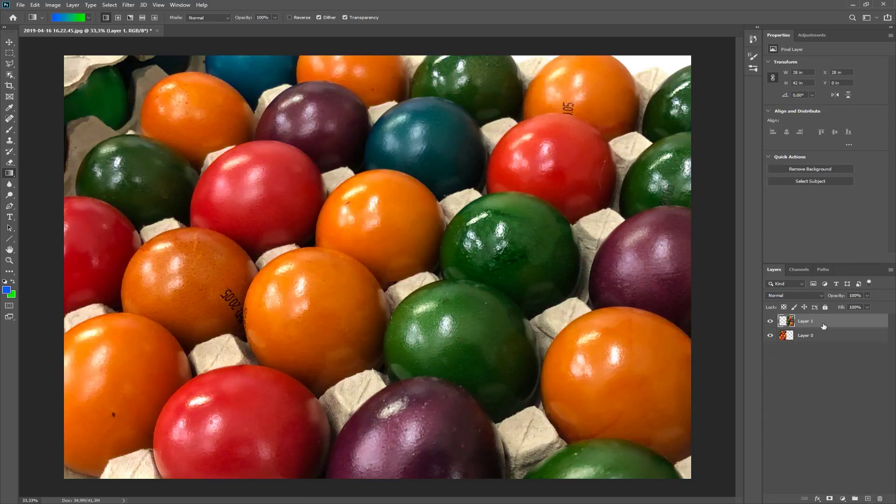
pyautogui.click(842, 498)
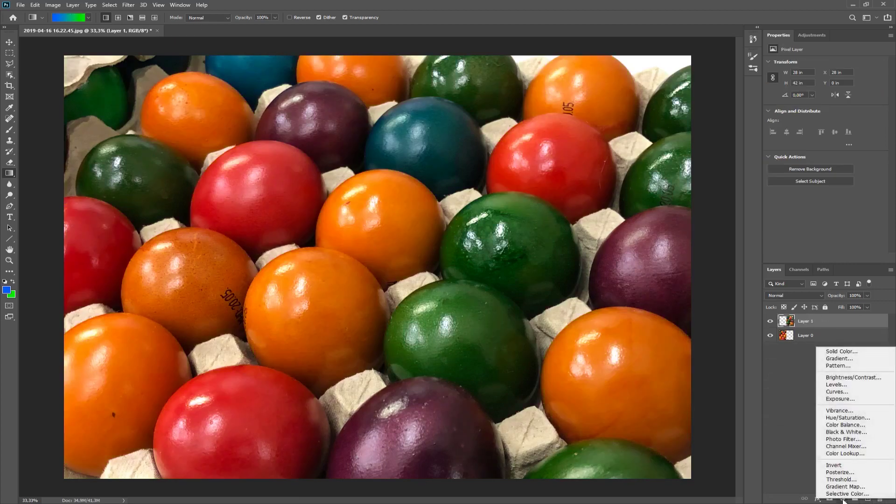
pyautogui.click(849, 410)
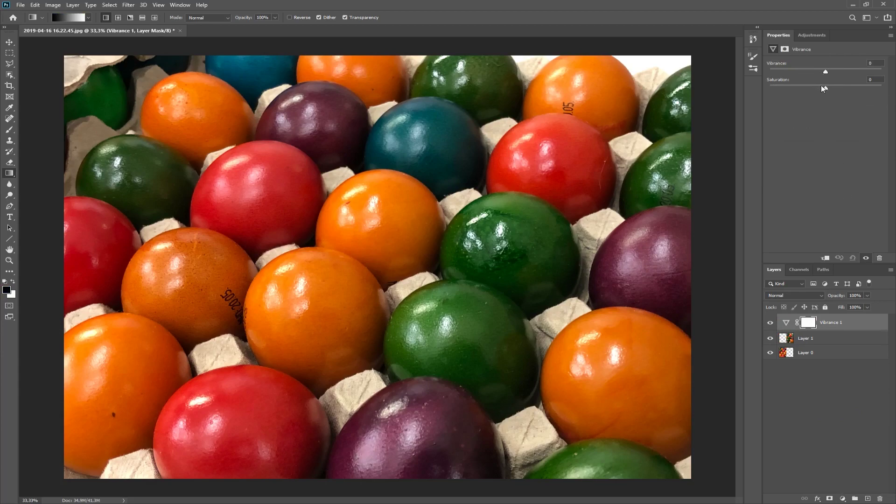
# - Try the saturation at +15, settle it on -2, set the vibrance to +52, and hide Vibrance 1 for comparison
pyautogui.moveTo(824, 88)
pyautogui.mouseDown()
pyautogui.moveTo(800, 89)
pyautogui.moveTo(843, 91)
pyautogui.moveTo(826, 88)
pyautogui.mouseUp()
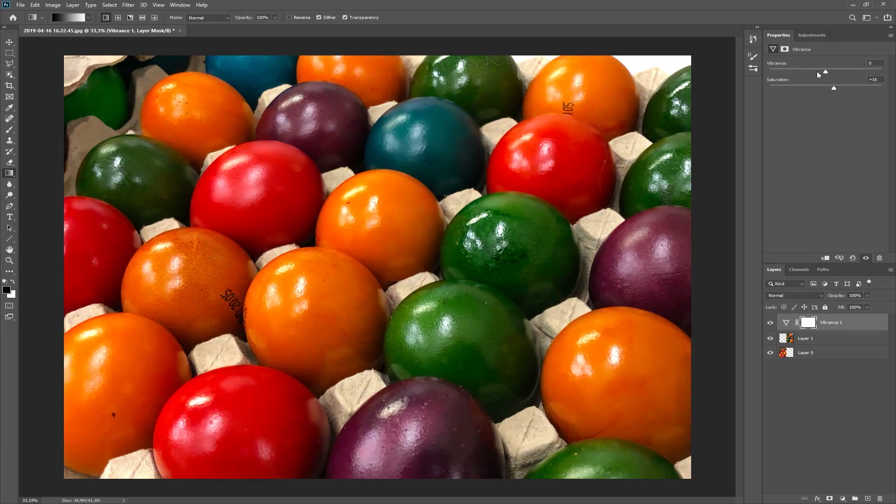
pyautogui.moveTo(834, 91); pyautogui.dragTo(843, 70)
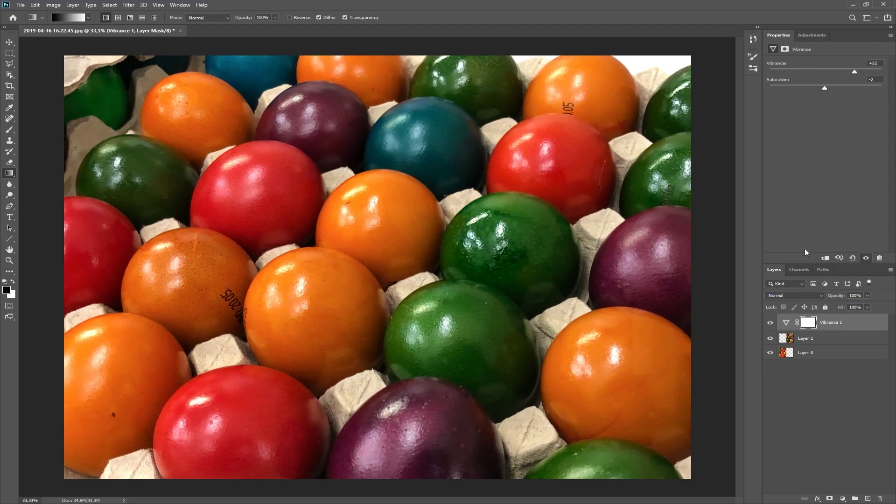
pyautogui.click(770, 323)
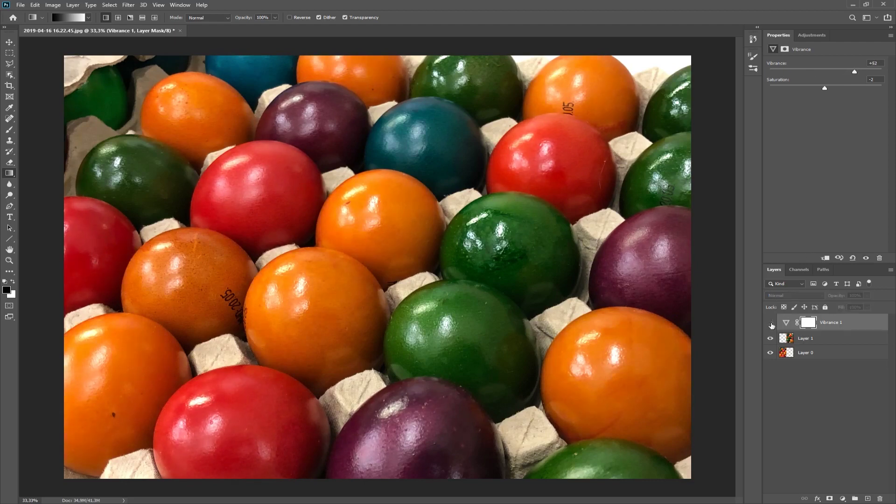
# - Toggle the Vibrance 1 layer's visibility several times to compare the photo with and without it, leaving the layer shown
pyautogui.click(770, 323)
pyautogui.click(770, 322)
pyautogui.click(770, 323)
pyautogui.click(770, 323)
pyautogui.click(770, 322)
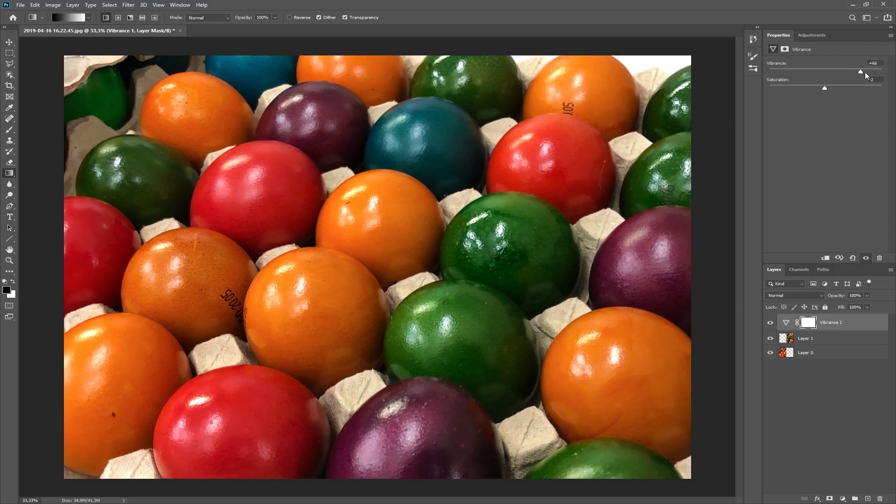
# - Set the vibrance of Vibrance 1 to +76, try the saturation at +11, and reset the saturation to 0
pyautogui.moveTo(824, 87); pyautogui.dragTo(825, 90)
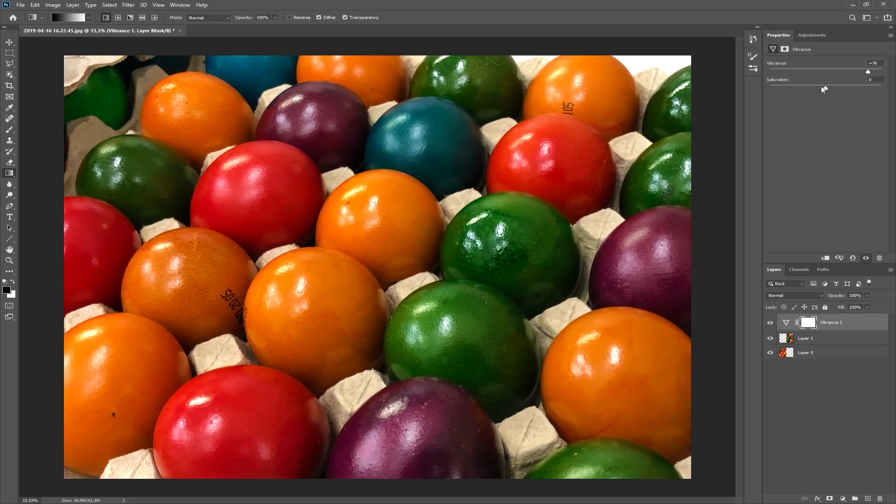
pyautogui.moveTo(826, 88); pyautogui.dragTo(831, 89)
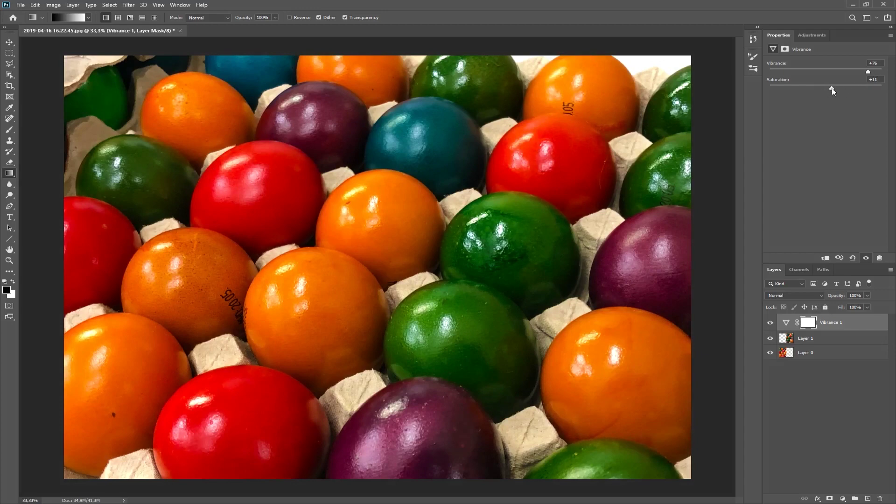
pyautogui.doubleClick(873, 80)
pyautogui.write('0')
pyautogui.press('Return')
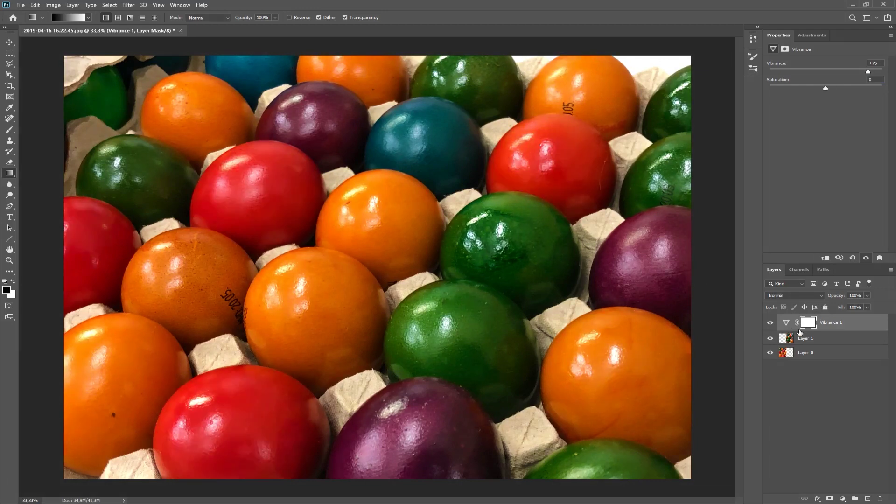
# - Compare the egg photo before and after the stronger vibrance by repeatedly hiding and showing the Vibrance 1 layer
pyautogui.click(770, 322)
pyautogui.click(770, 323)
pyautogui.click(770, 323)
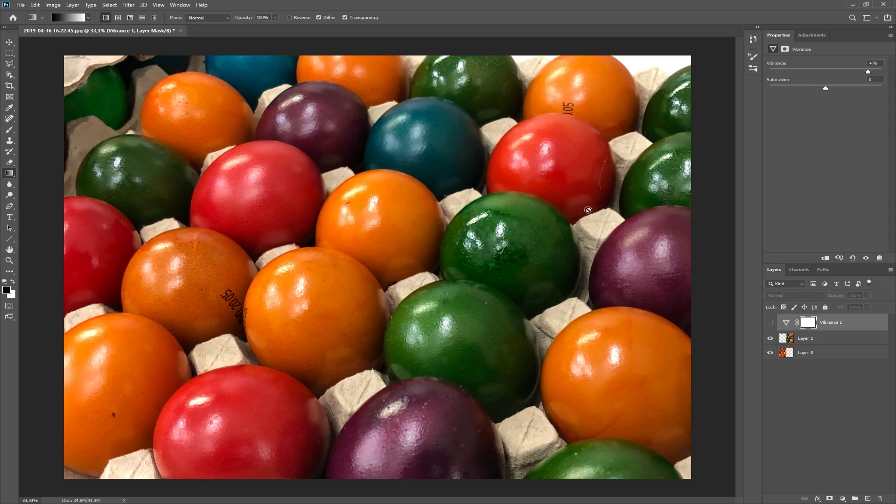
pyautogui.click(771, 323)
pyautogui.click(770, 323)
pyautogui.click(770, 323)
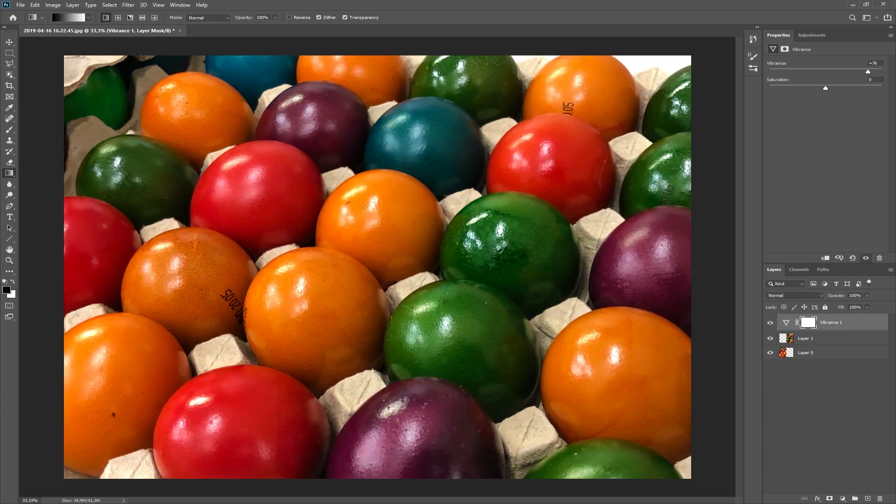
pyautogui.click(770, 323)
pyautogui.click(770, 323)
# - Delete the Vibrance 1 adjustment layer, then view the available adjustment layer types without adding one
pyautogui.moveTo(879, 325); pyautogui.dragTo(880, 497)
pyautogui.click(842, 499)
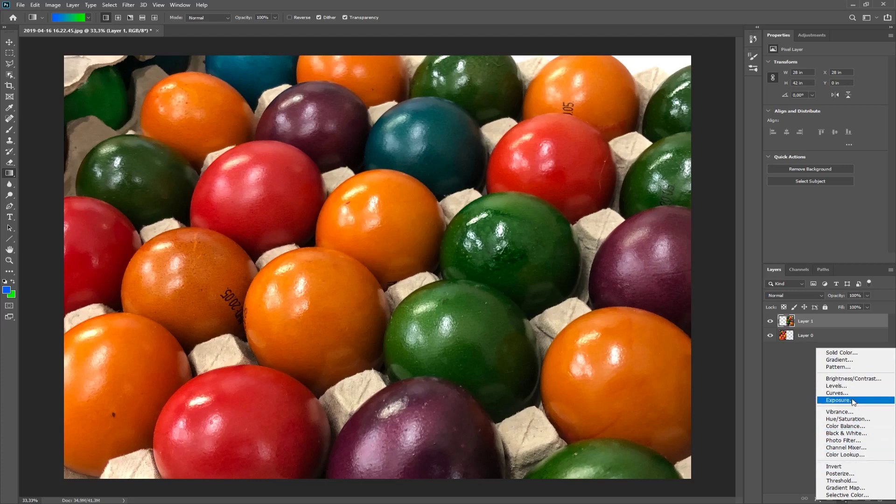
pyautogui.click(805, 389)
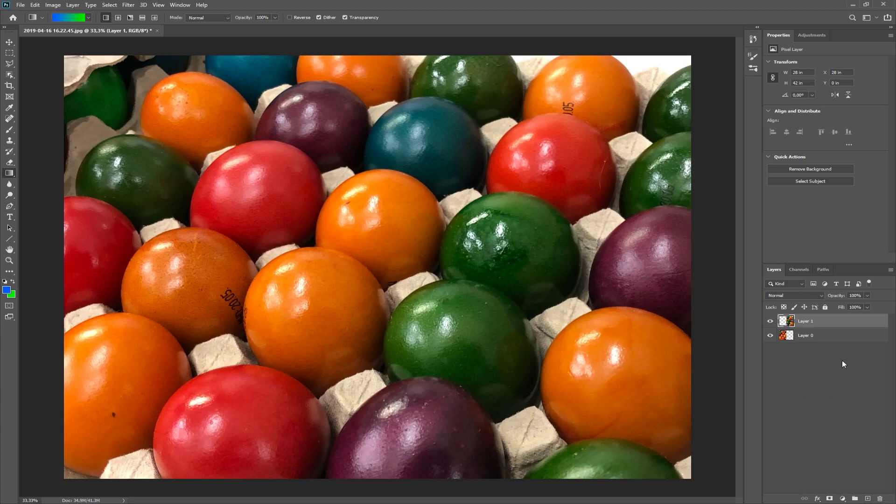